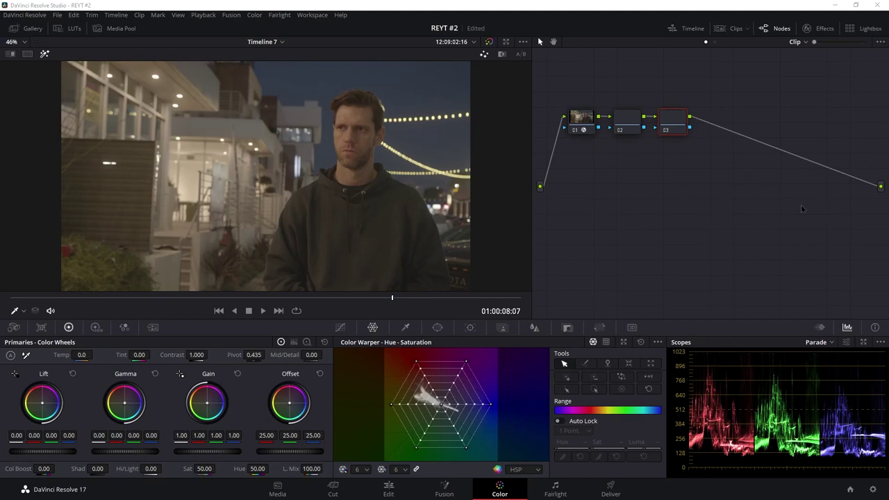
# Step: Move nodes 02 and 03 into a row beneath node 01, then select node 02
pyautogui.moveTo(747, 109); pyautogui.dragTo(625, 189)
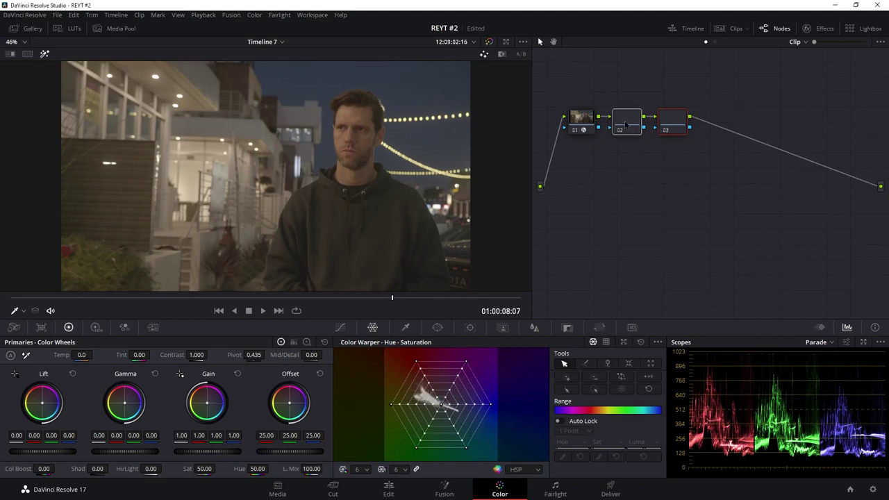
pyautogui.moveTo(626, 126); pyautogui.dragTo(591, 178)
pyautogui.click(588, 177)
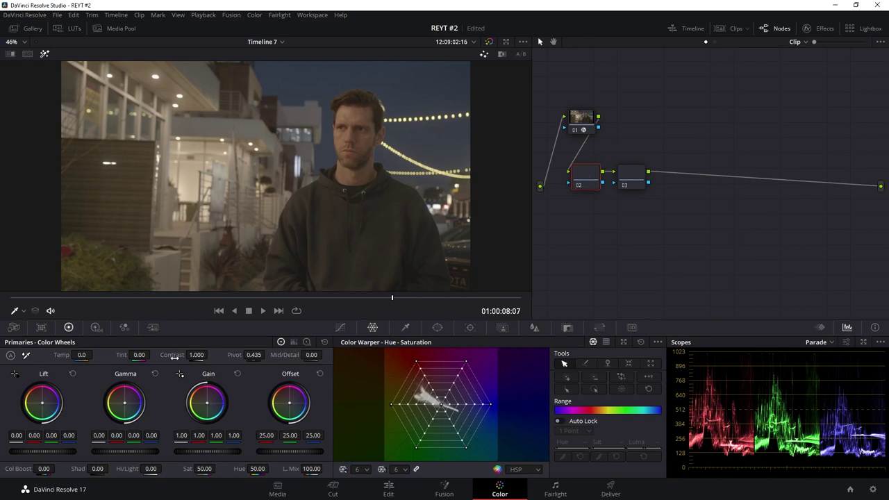
# Step: On node 02, lower Lift, raise Gain and Gamma, and push saturation to 71
pyautogui.moveTo(42, 451); pyautogui.dragTo(34, 451)
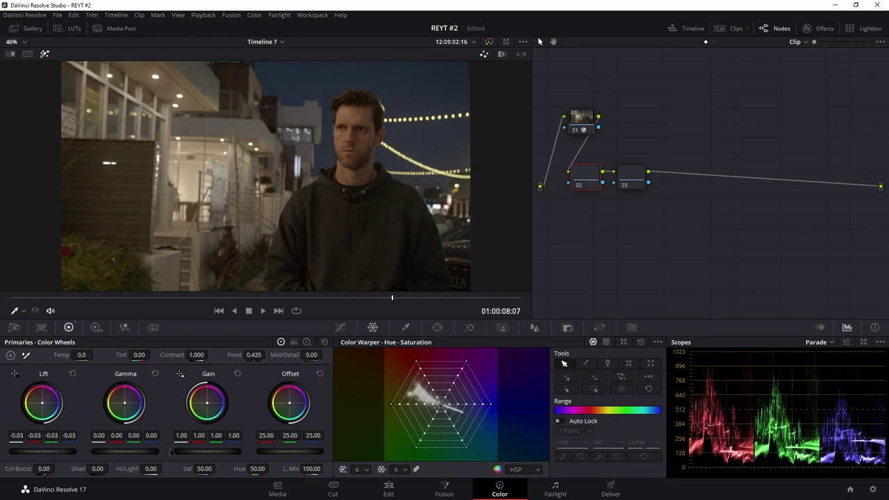
pyautogui.moveTo(199, 450); pyautogui.dragTo(213, 452)
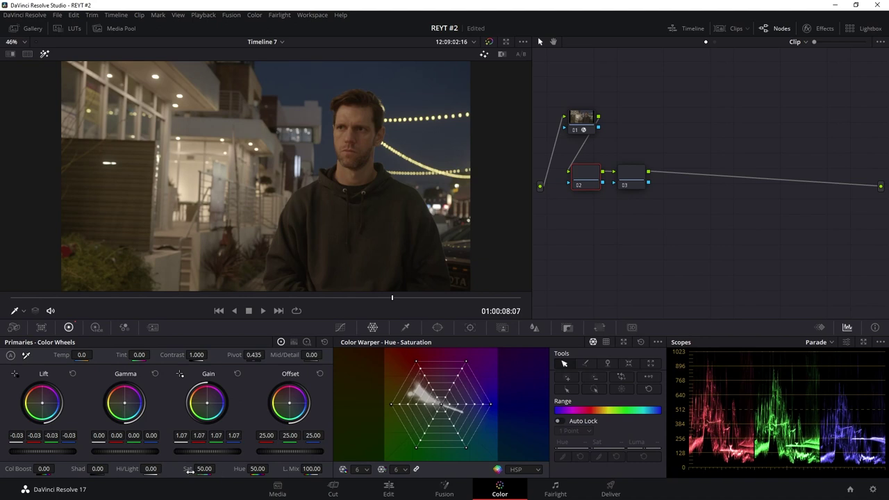
pyautogui.moveTo(217, 468); pyautogui.dragTo(217, 468)
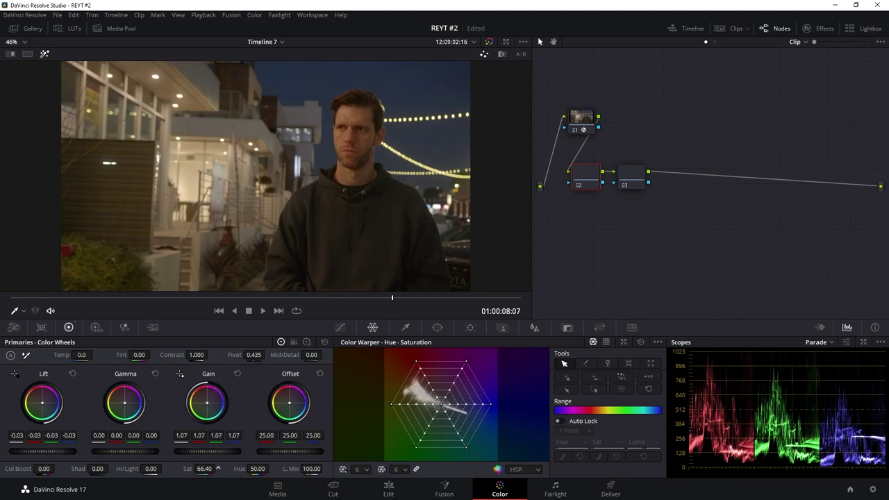
pyautogui.moveTo(218, 468); pyautogui.dragTo(217, 468)
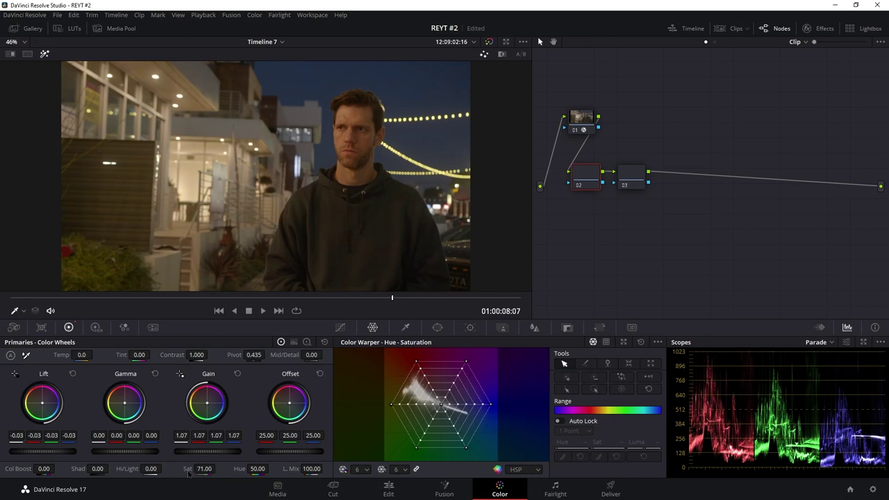
pyautogui.moveTo(125, 450); pyautogui.dragTo(134, 450)
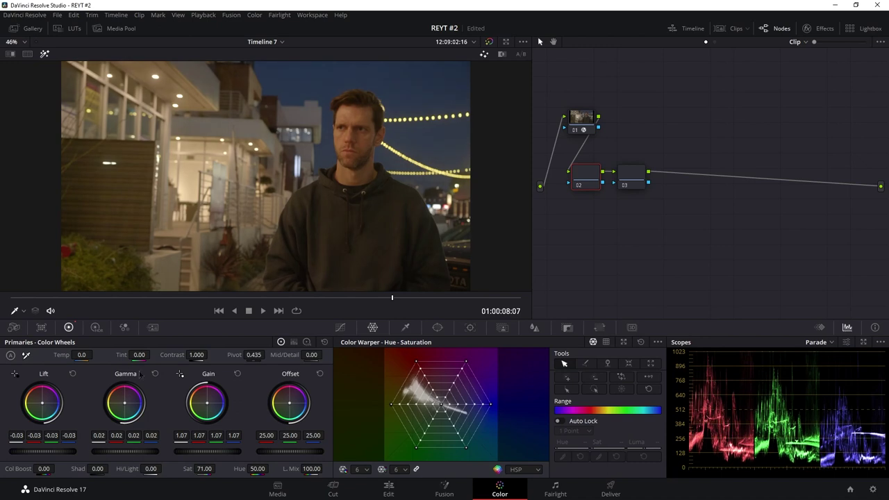
# Step: Raise contrast to 1.030, set temperature to -550 and increase Mid/Detail to 10
pyautogui.moveTo(196, 355); pyautogui.dragTo(199, 355)
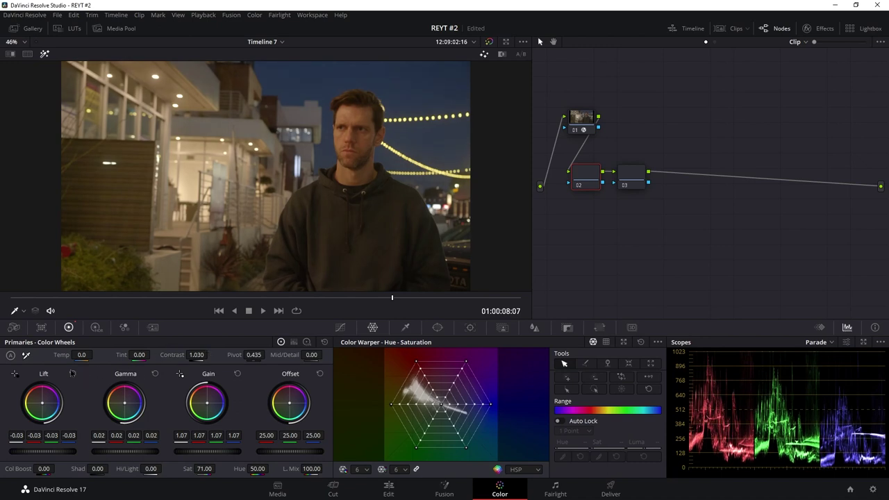
pyautogui.moveTo(62, 355); pyautogui.dragTo(6, 355)
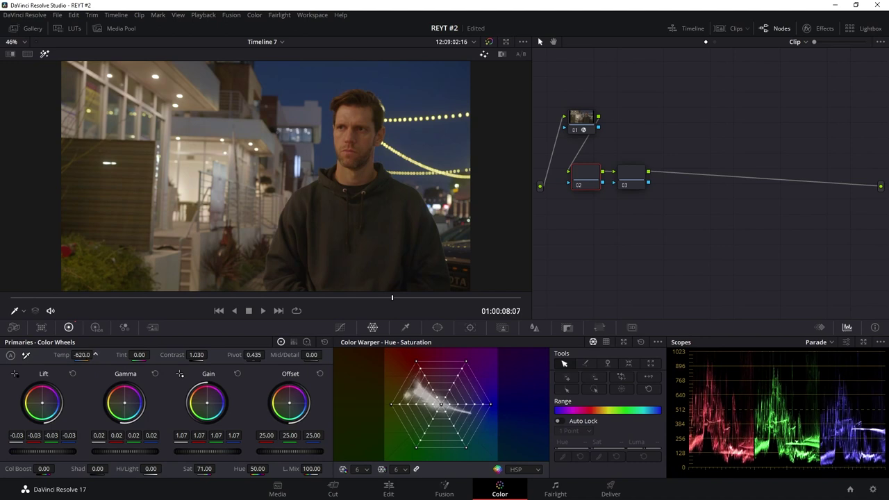
pyautogui.moveTo(96, 354); pyautogui.dragTo(118, 354)
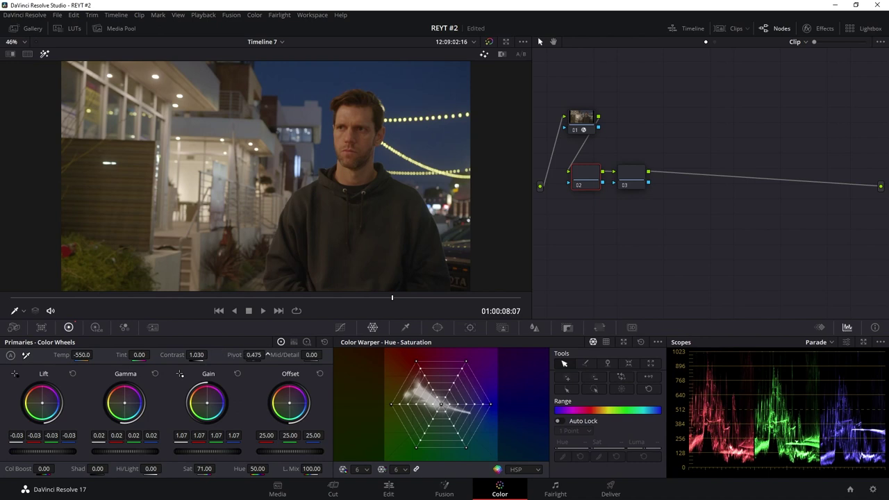
pyautogui.moveTo(284, 354); pyautogui.dragTo(306, 354)
pyautogui.moveTo(629, 179); pyautogui.dragTo(640, 178)
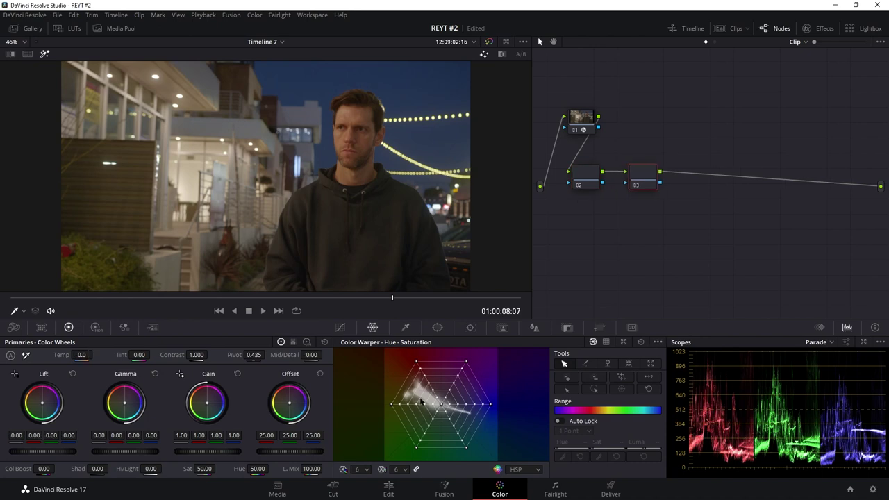
# Step: Show the custom curves, save the project, and slightly shift node 03's midtone balance
pyautogui.click(340, 328)
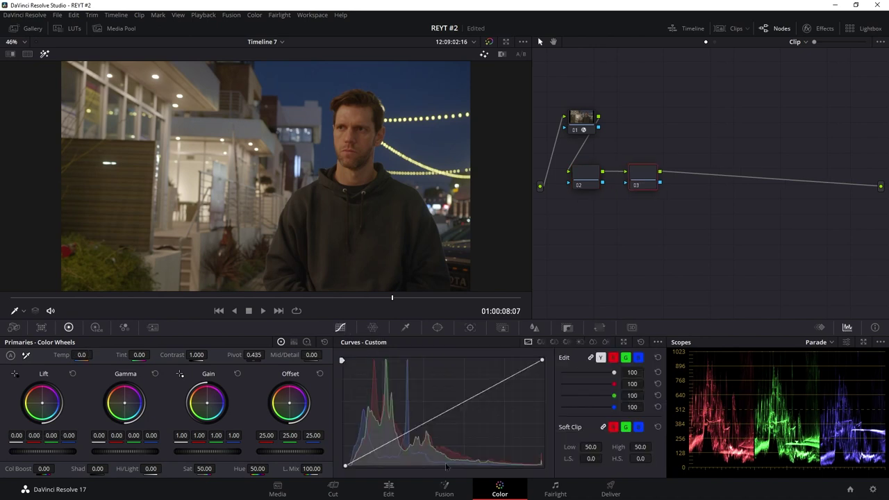
pyautogui.hotkey('ctrl', 's')
pyautogui.moveTo(125, 402); pyautogui.dragTo(123, 406)
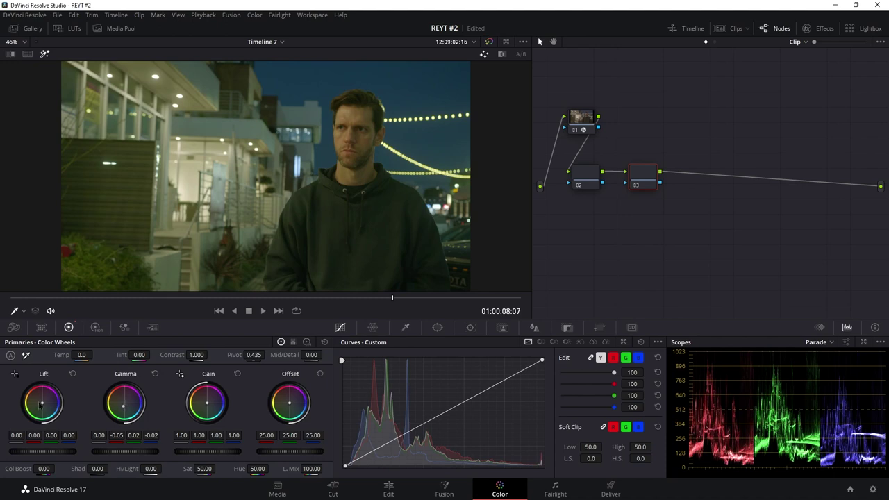
# Step: Balance node 03's Lift to -0.01/0.03/-0.02/0.00 and Gamma to 0.00/-0.07/0.02/-0.02
pyautogui.moveTo(60, 409); pyautogui.dragTo(61, 410)
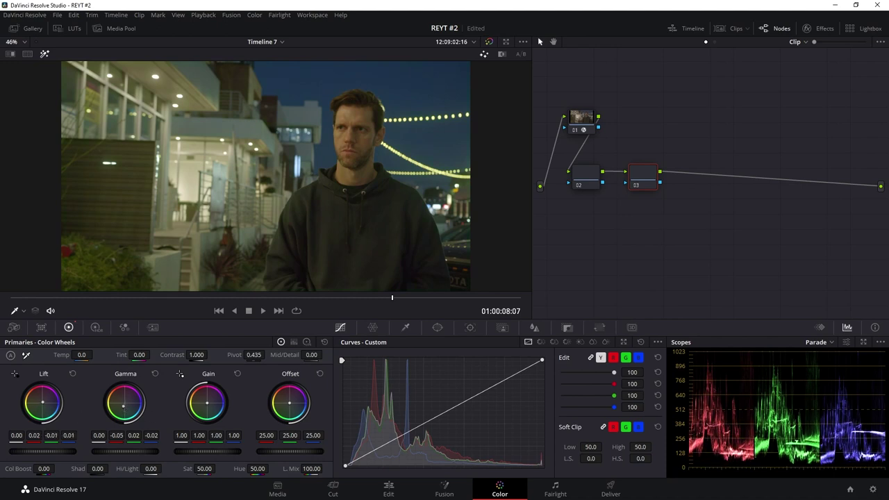
pyautogui.moveTo(123, 405); pyautogui.dragTo(107, 415)
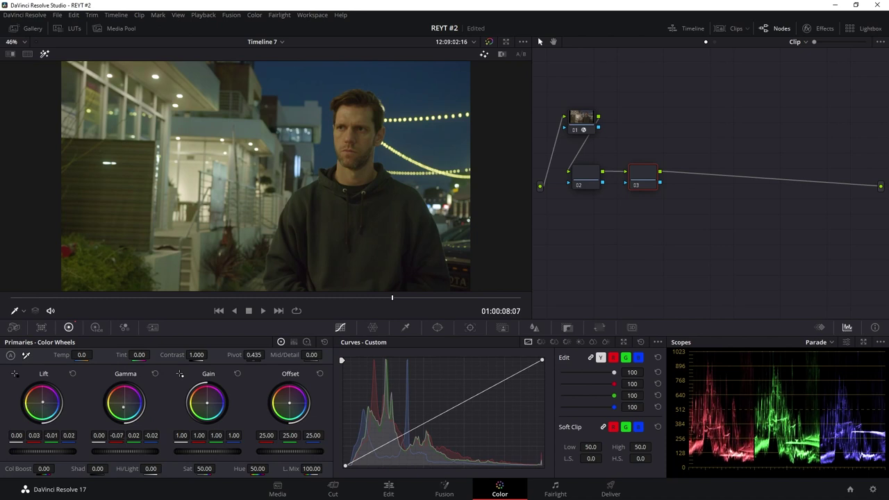
pyautogui.moveTo(43, 403); pyautogui.dragTo(44, 401)
pyautogui.moveTo(44, 401); pyautogui.dragTo(42, 403)
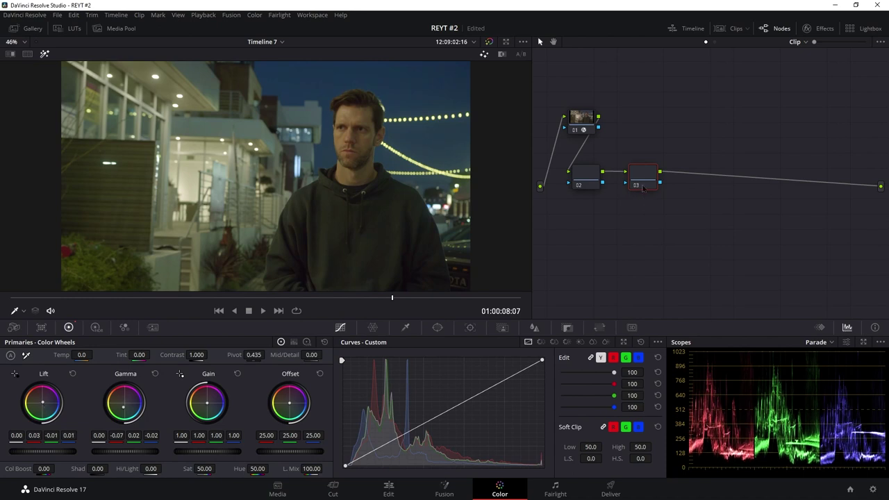
pyautogui.moveTo(645, 179); pyautogui.dragTo(643, 177)
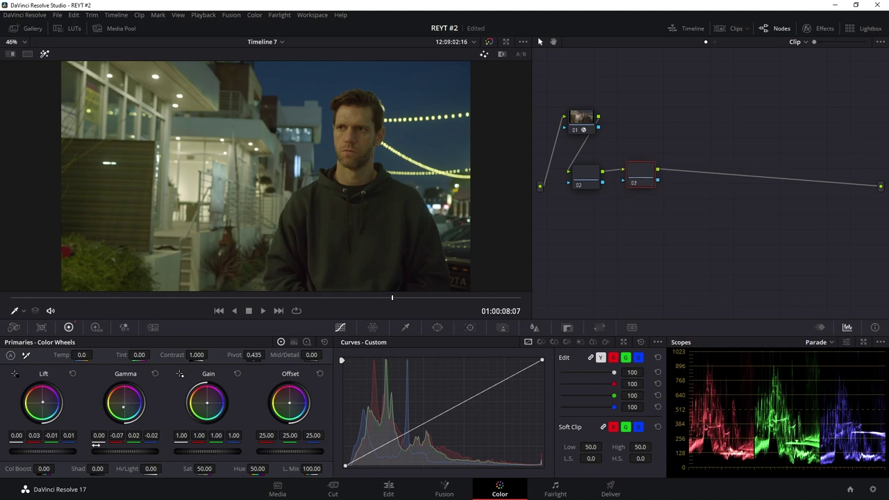
pyautogui.moveTo(60, 451); pyautogui.dragTo(55, 452)
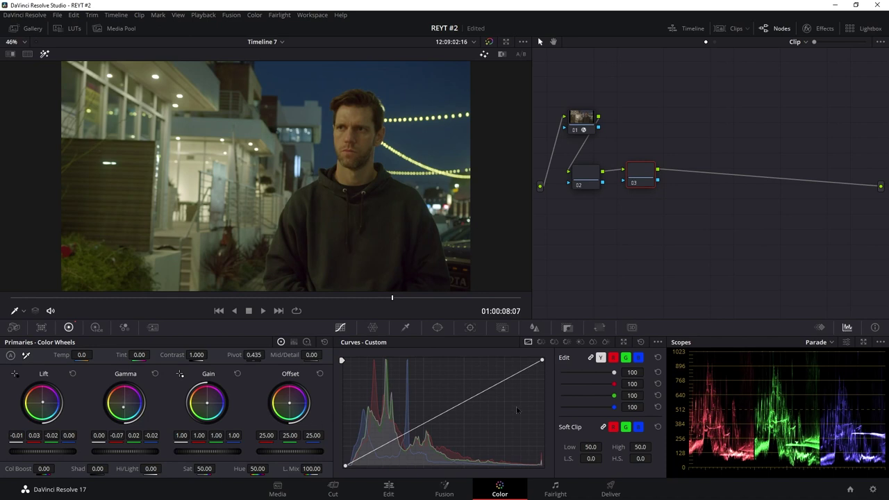
# Step: Shape a gentle S-curve with raised highlight and lowered shadow points, then add serial node 04
pyautogui.moveTo(493, 387); pyautogui.dragTo(491, 385)
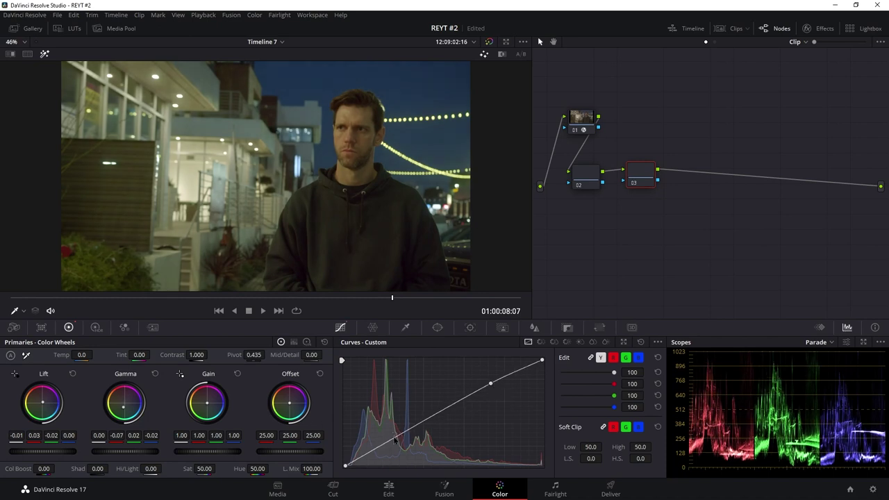
pyautogui.moveTo(398, 437); pyautogui.dragTo(401, 442)
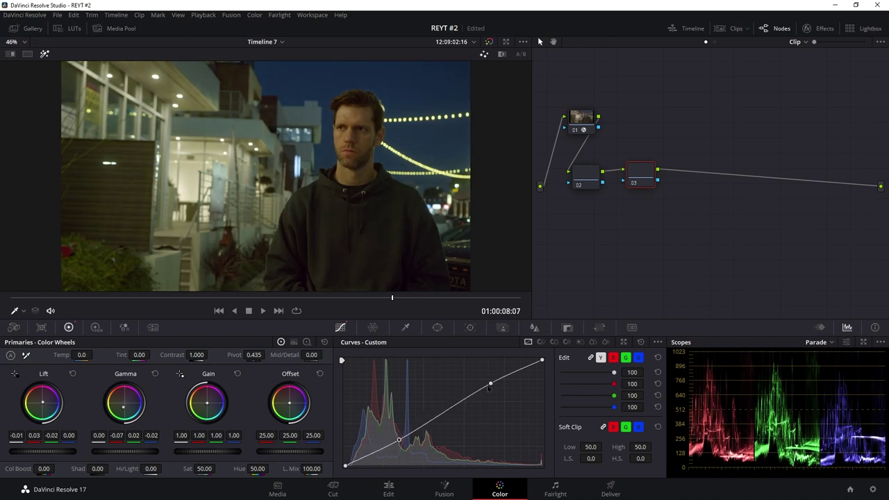
pyautogui.moveTo(491, 384); pyautogui.dragTo(492, 385)
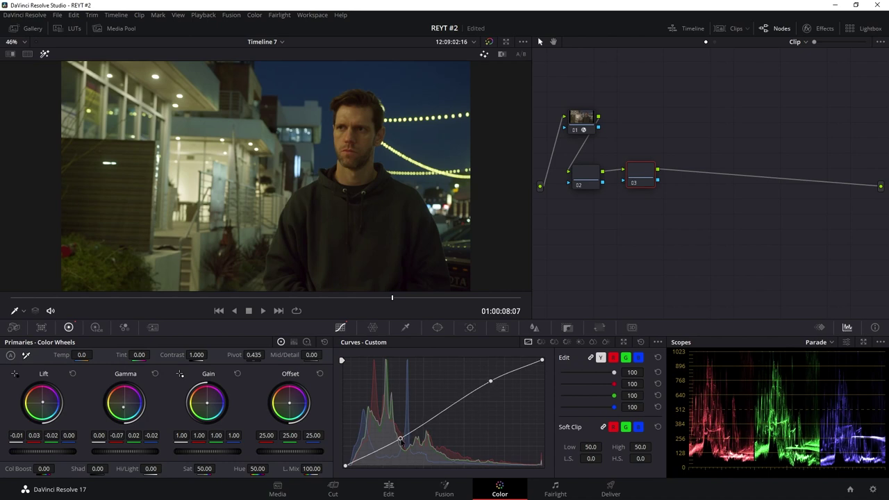
pyautogui.moveTo(401, 443); pyautogui.dragTo(401, 441)
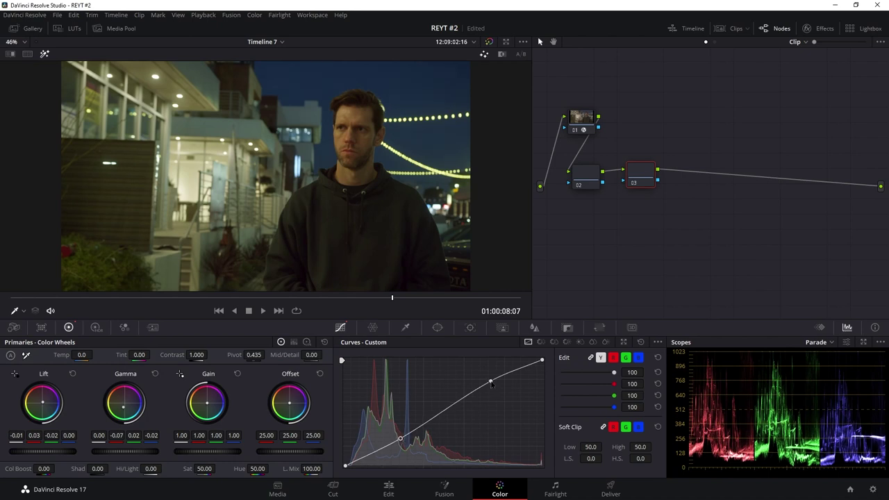
pyautogui.hotkey('alt', 's')
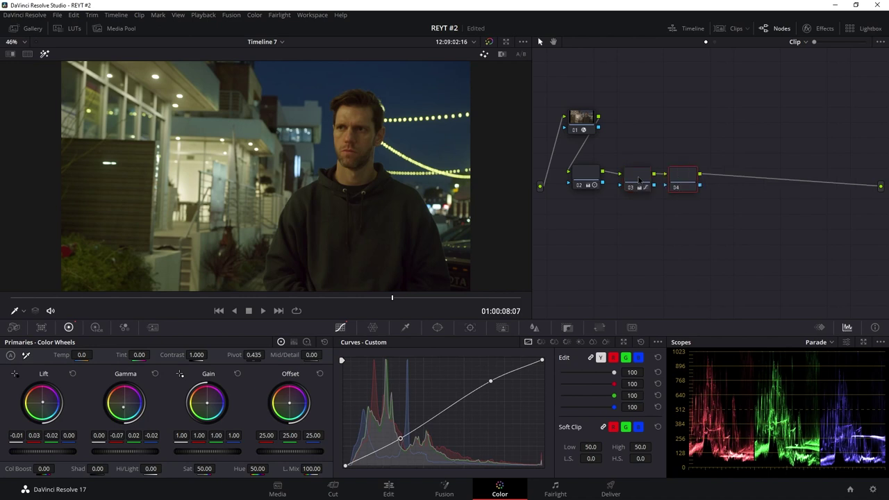
# Step: Bring up the Hue vs Sat curve for node 04
pyautogui.click(405, 328)
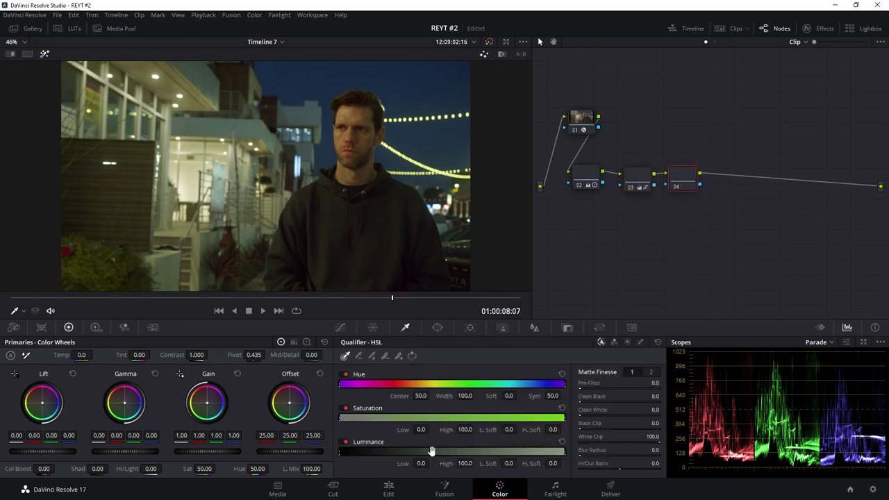
pyautogui.click(368, 329)
pyautogui.click(341, 327)
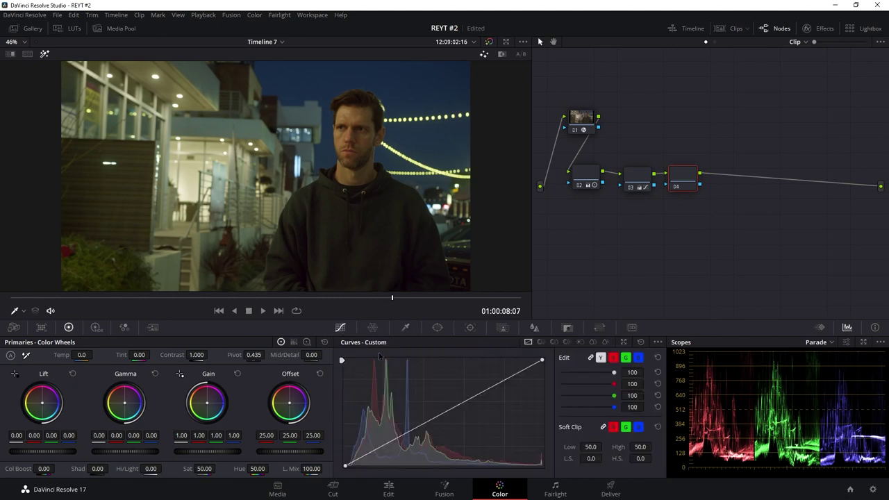
pyautogui.click(554, 342)
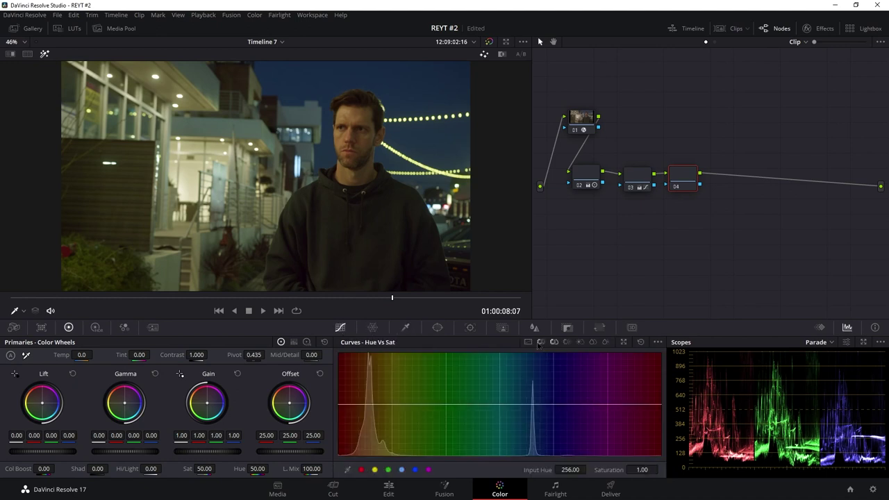
# Step: Add three points around the blues and raise the middle one to boost blue saturation
pyautogui.click(500, 405)
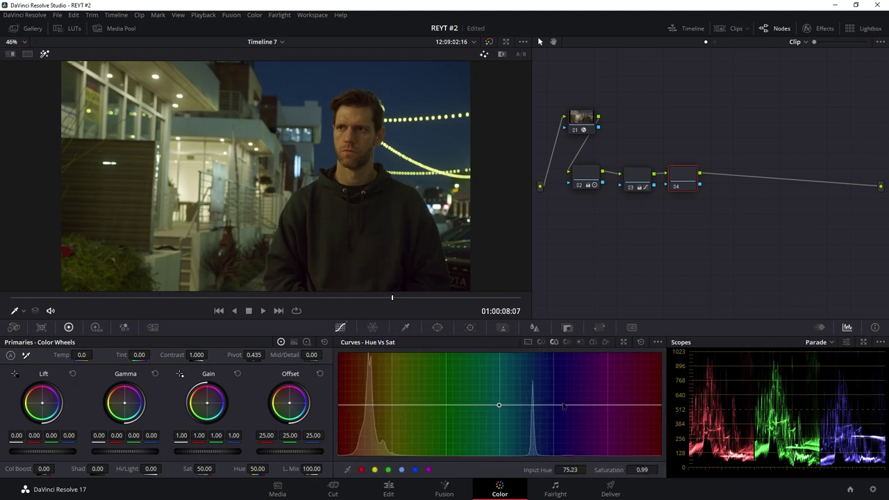
pyautogui.click(557, 404)
pyautogui.click(532, 405)
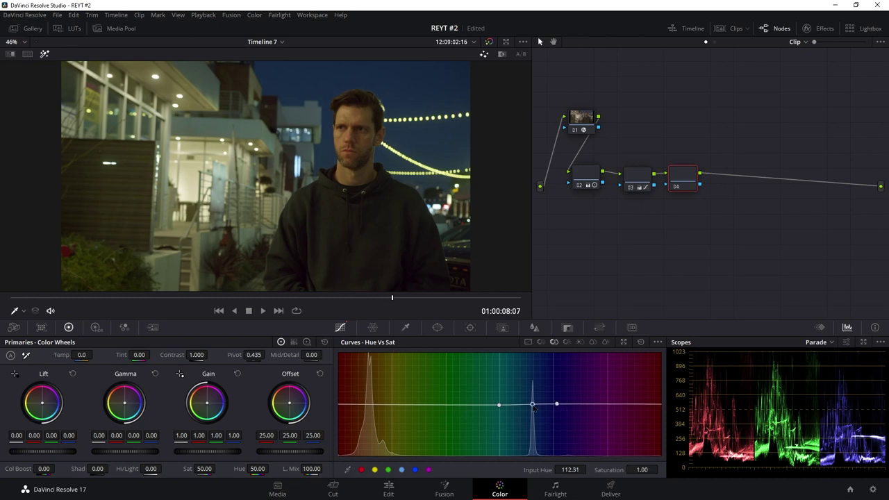
pyautogui.moveTo(533, 406); pyautogui.dragTo(535, 387)
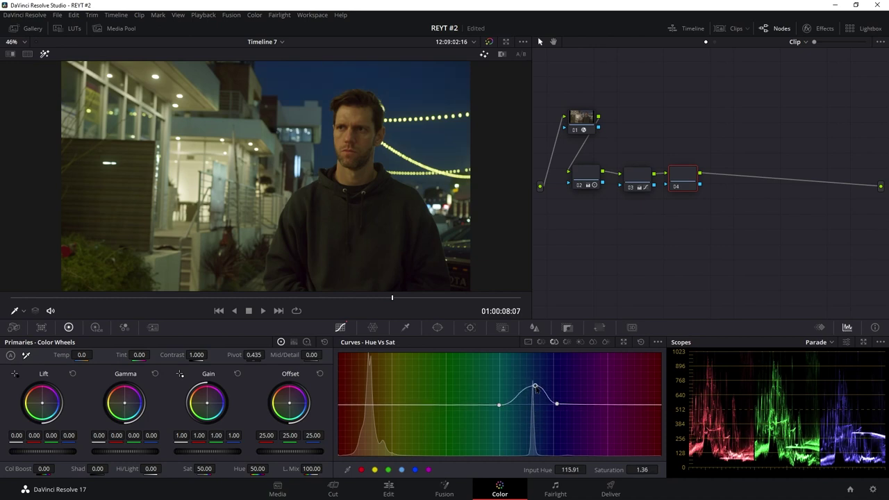
pyautogui.click(499, 405)
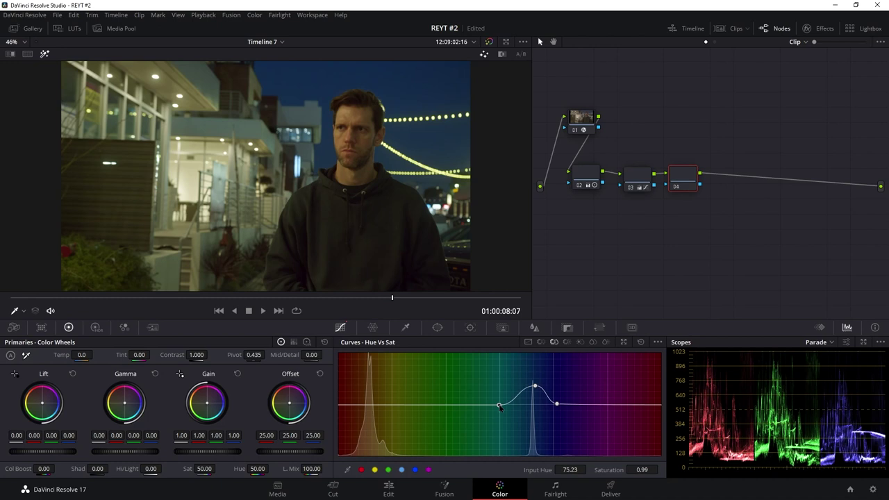
pyautogui.moveTo(499, 407); pyautogui.dragTo(500, 407)
# Step: Add points in the oranges and pull them slightly down to mute orange saturation
pyautogui.click(375, 407)
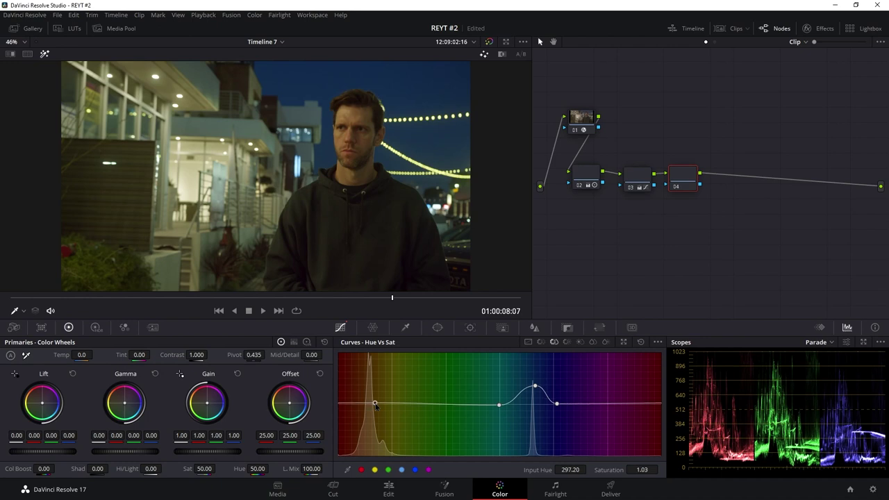
pyautogui.moveTo(376, 407); pyautogui.dragTo(376, 409)
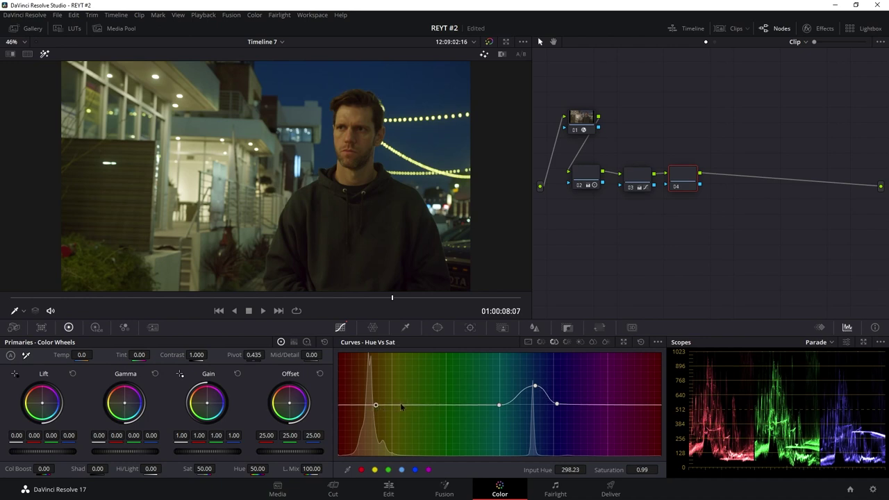
pyautogui.click(403, 406)
pyautogui.moveTo(403, 406)
pyautogui.mouseDown()
pyautogui.moveTo(345, 405)
pyautogui.moveTo(372, 414)
pyautogui.mouseUp()
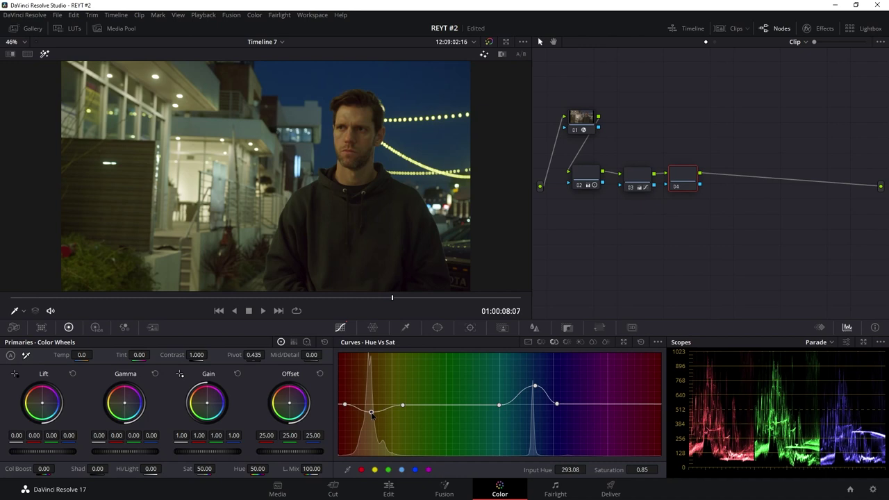
pyautogui.moveTo(373, 415); pyautogui.dragTo(345, 407)
pyautogui.moveTo(402, 406); pyautogui.dragTo(400, 406)
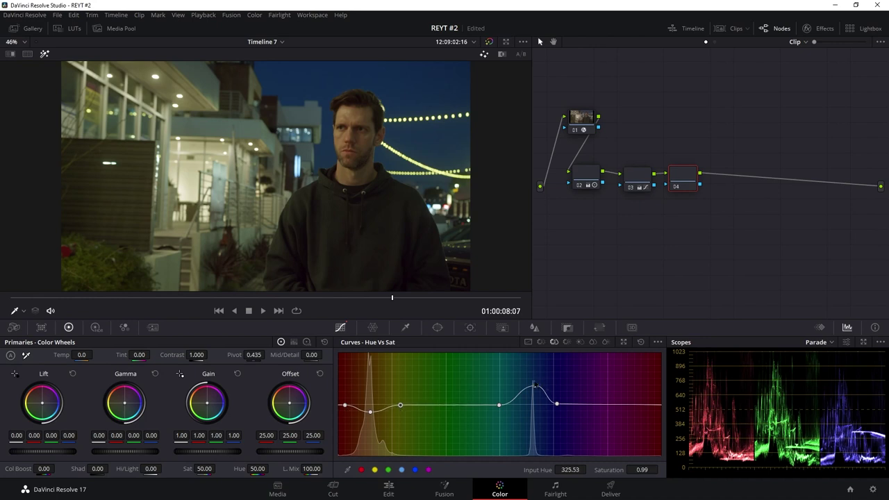
pyautogui.moveTo(535, 385); pyautogui.dragTo(532, 384)
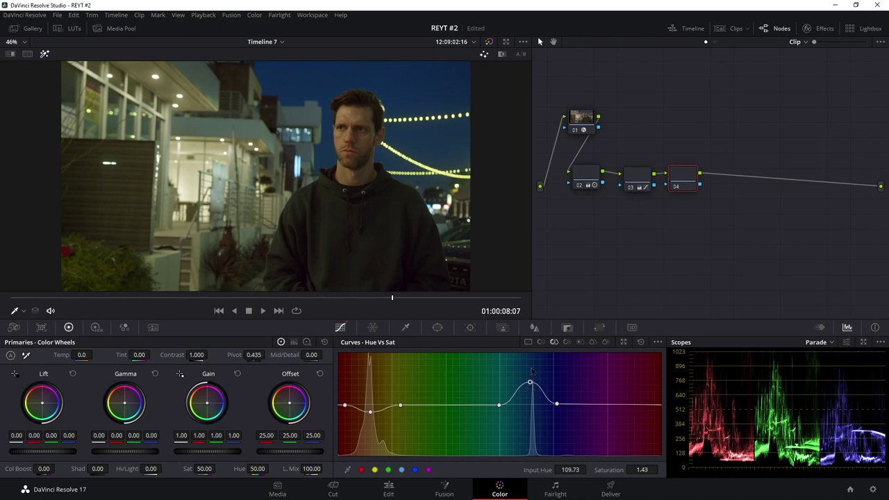
pyautogui.click(541, 342)
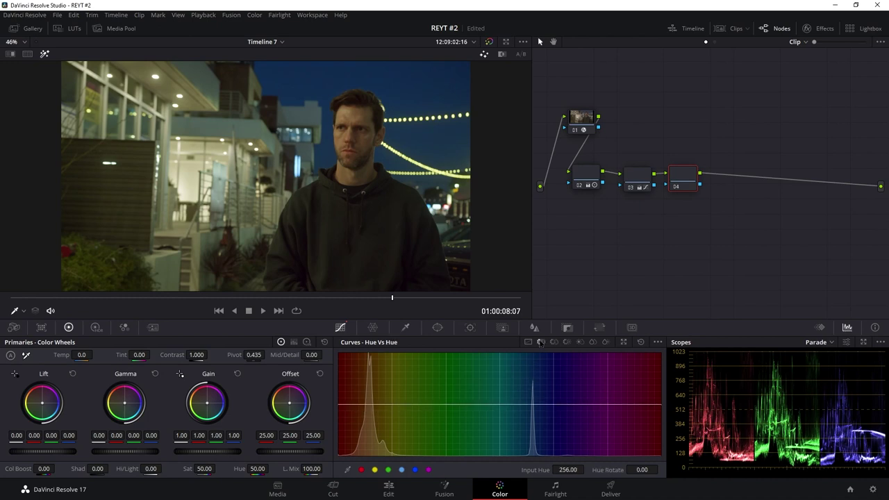
# Step: Add points around the blues on the Hue vs Hue curve and rotate their hue slightly
pyautogui.click(504, 403)
pyautogui.click(554, 404)
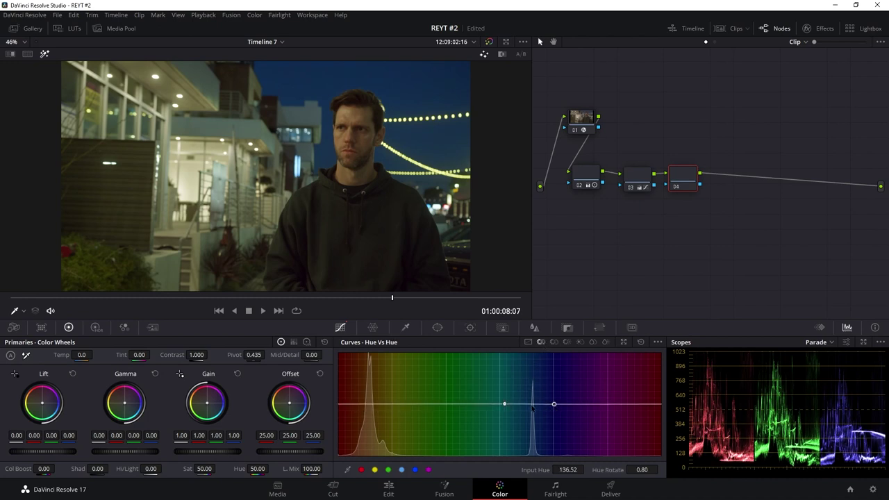
pyautogui.moveTo(531, 403); pyautogui.dragTo(532, 403)
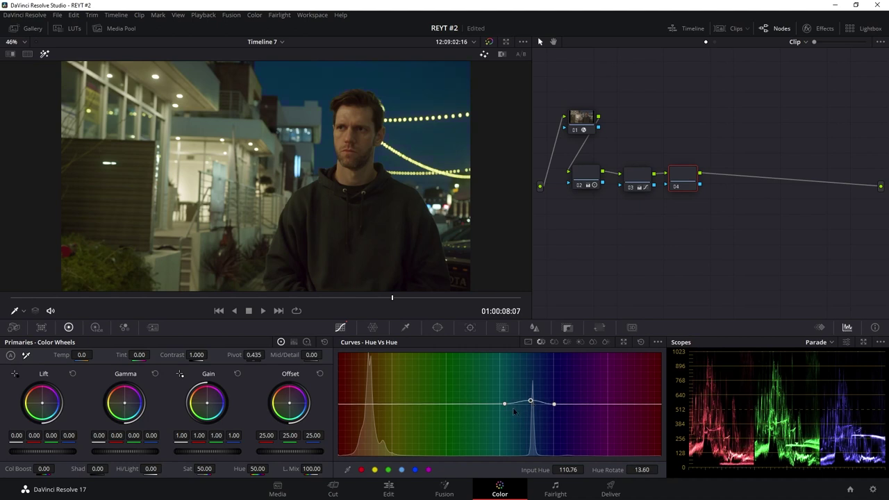
pyautogui.moveTo(504, 405); pyautogui.dragTo(506, 408)
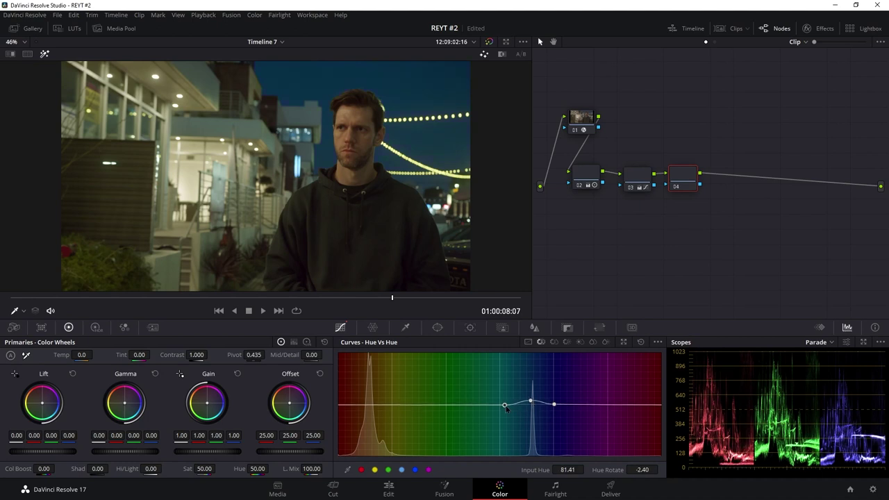
pyautogui.click(531, 401)
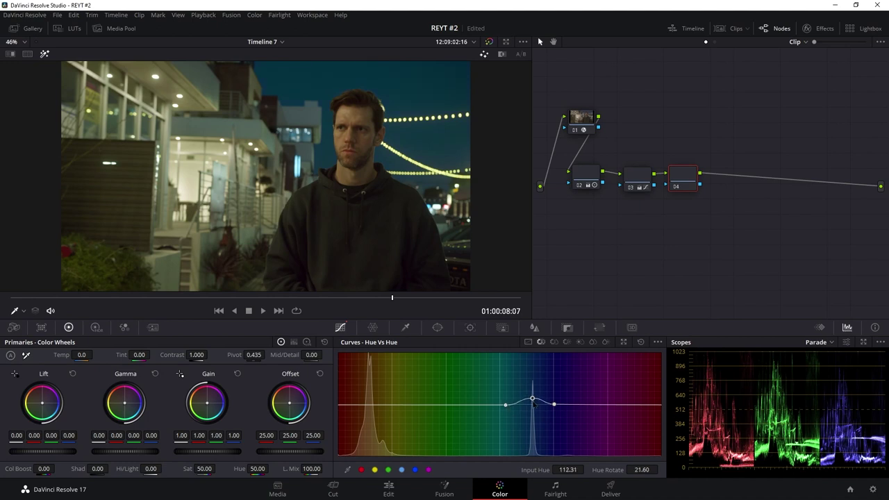
pyautogui.moveTo(533, 405); pyautogui.dragTo(534, 407)
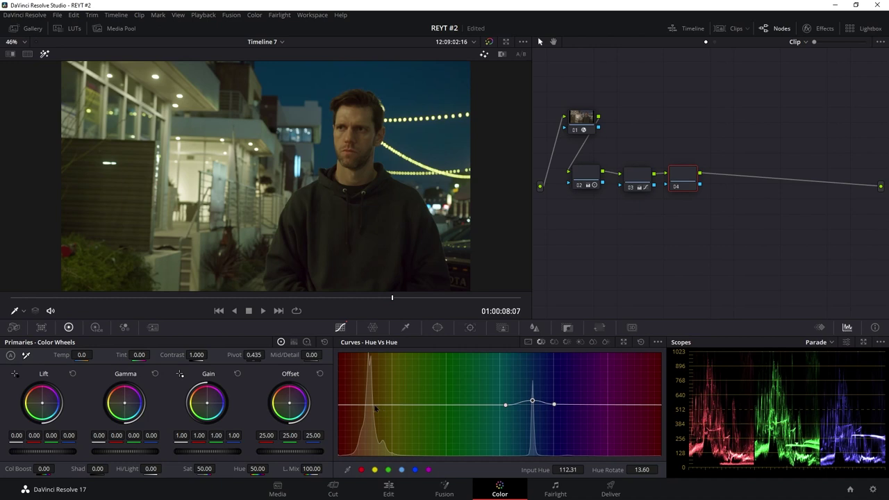
# Step: Add points in the orange range and shift those hues to a Hue Rotate of 8.80
pyautogui.moveTo(387, 405); pyautogui.dragTo(390, 408)
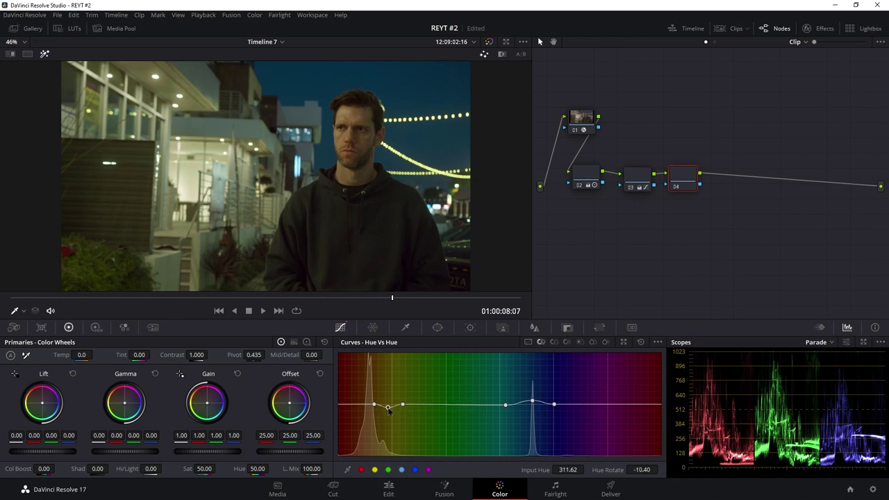
pyautogui.moveTo(389, 407); pyautogui.dragTo(389, 408)
pyautogui.hotkey('ctrl', 'z')
pyautogui.moveTo(375, 407); pyautogui.dragTo(377, 408)
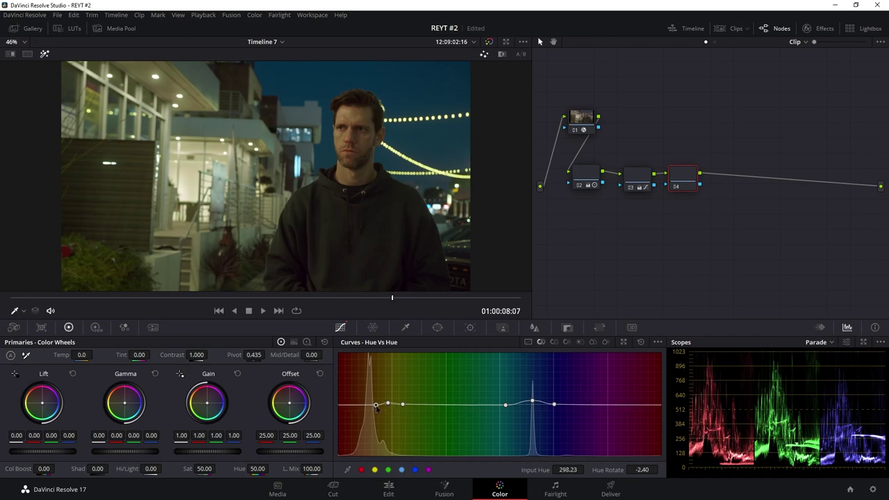
pyautogui.click(403, 406)
pyautogui.click(388, 403)
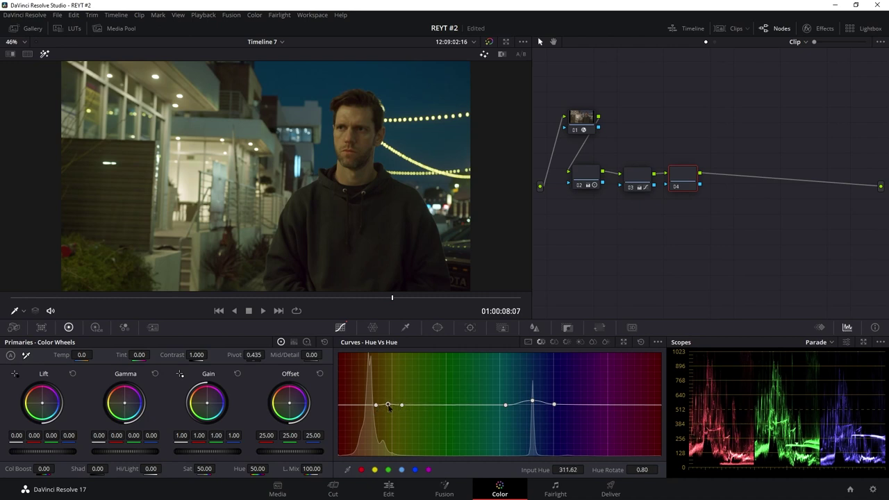
pyautogui.moveTo(388, 404); pyautogui.dragTo(386, 404)
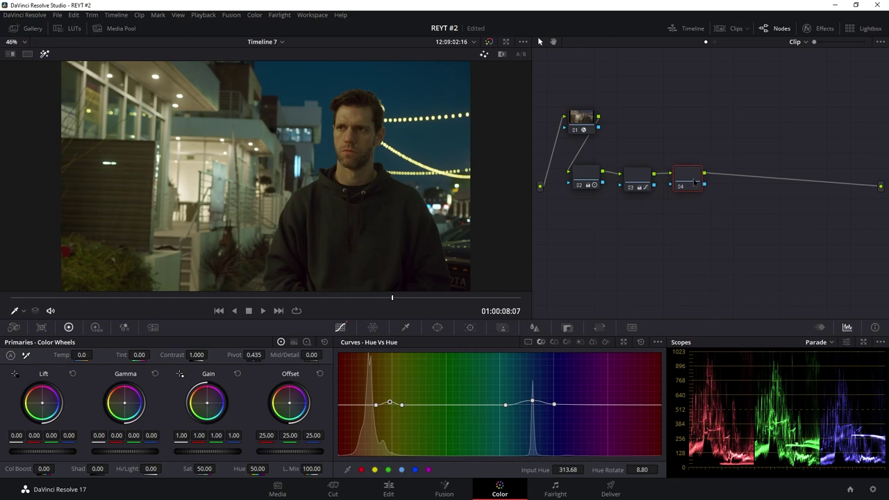
pyautogui.moveTo(687, 188); pyautogui.dragTo(694, 188)
pyautogui.click(649, 179)
# Step: Flatten node 04's orange Hue vs Sat dip back to about 0.99, keeping the blue boost
pyautogui.click(698, 178)
pyautogui.click(554, 342)
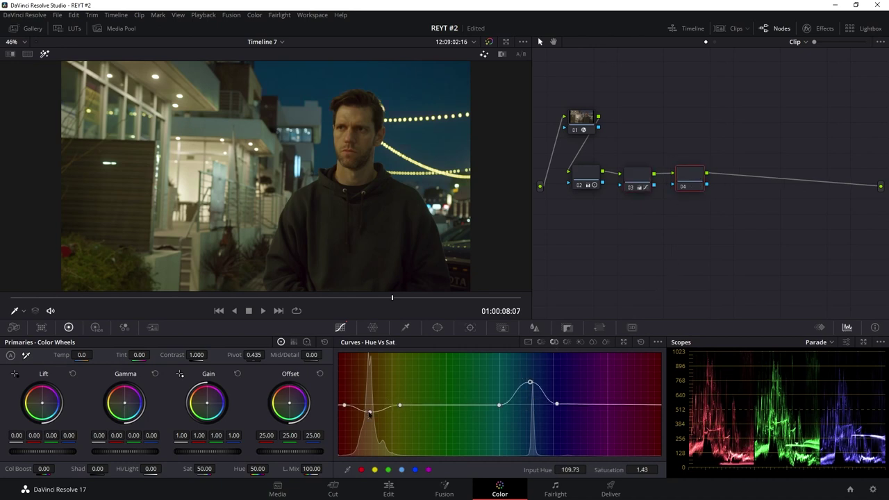
pyautogui.moveTo(369, 414)
pyautogui.mouseDown()
pyautogui.moveTo(369, 406)
pyautogui.moveTo(348, 408)
pyautogui.mouseUp()
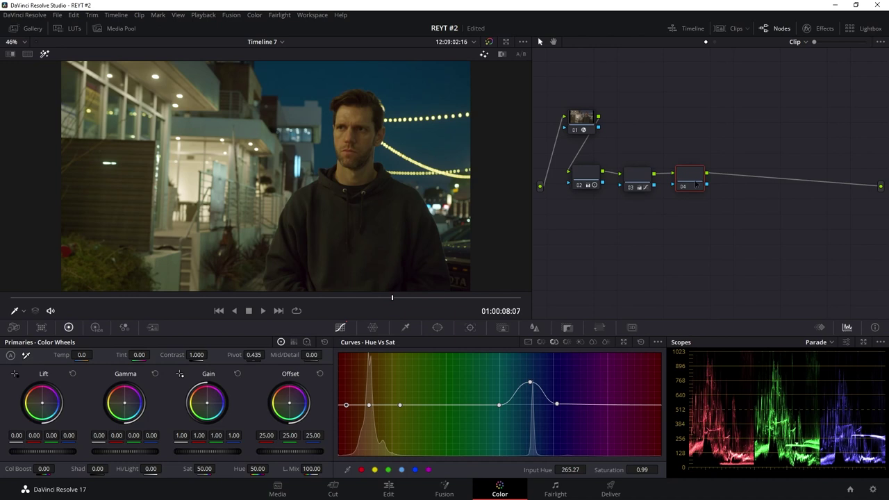
pyautogui.moveTo(696, 183); pyautogui.dragTo(698, 182)
pyautogui.moveTo(642, 181); pyautogui.dragTo(648, 180)
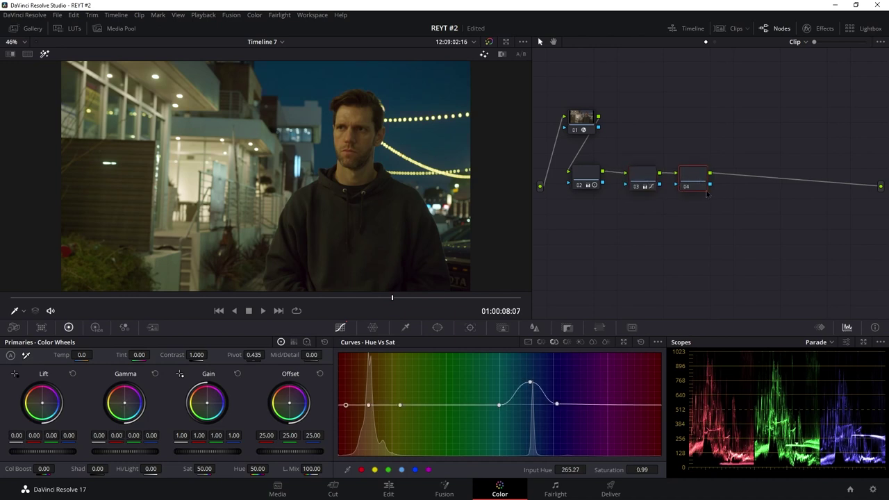
# Step: Add serial node 05 below node 02 and set its Color Warper grid to 12 by 12
pyautogui.hotkey('alt', 's')
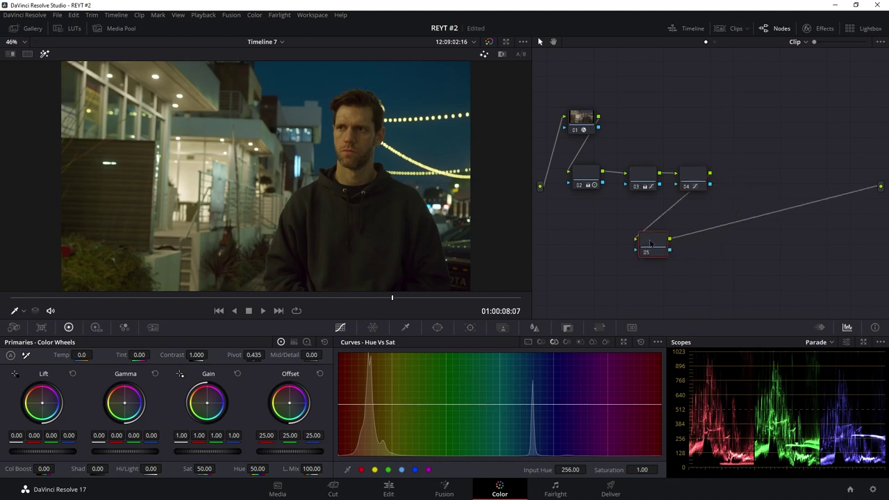
pyautogui.moveTo(651, 239); pyautogui.dragTo(584, 236)
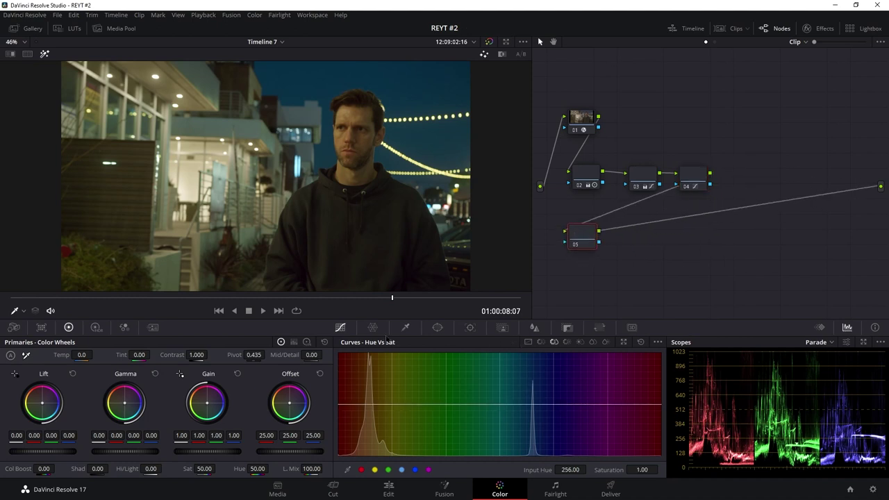
pyautogui.click(373, 327)
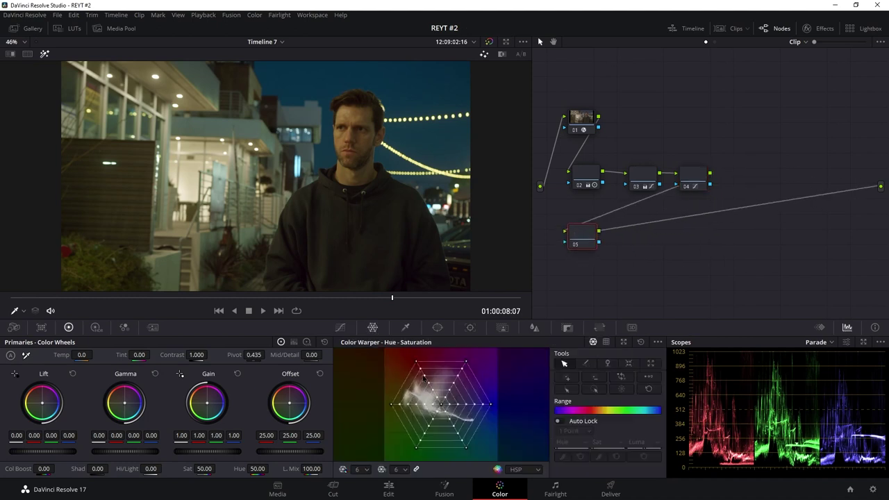
pyautogui.click(361, 470)
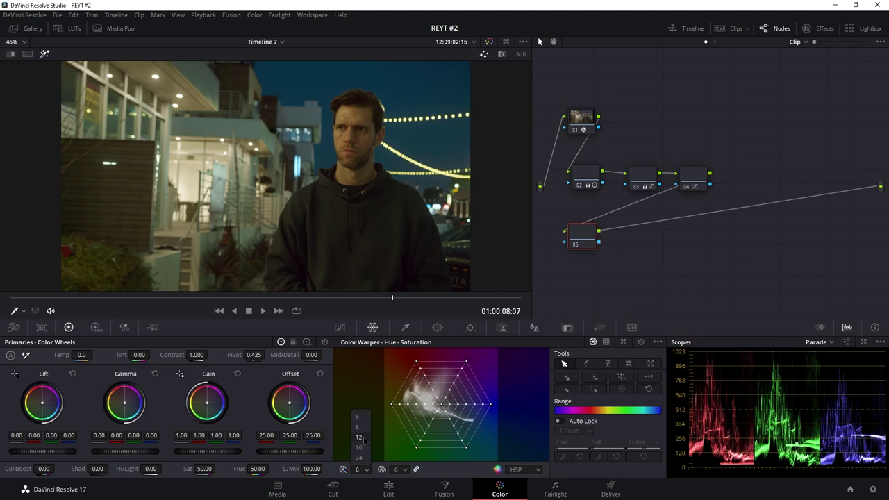
pyautogui.click(361, 442)
# Step: Warp a skin-tone grid point to Hue 0.92, Sat 0.69 and reposition node 05
pyautogui.click(411, 389)
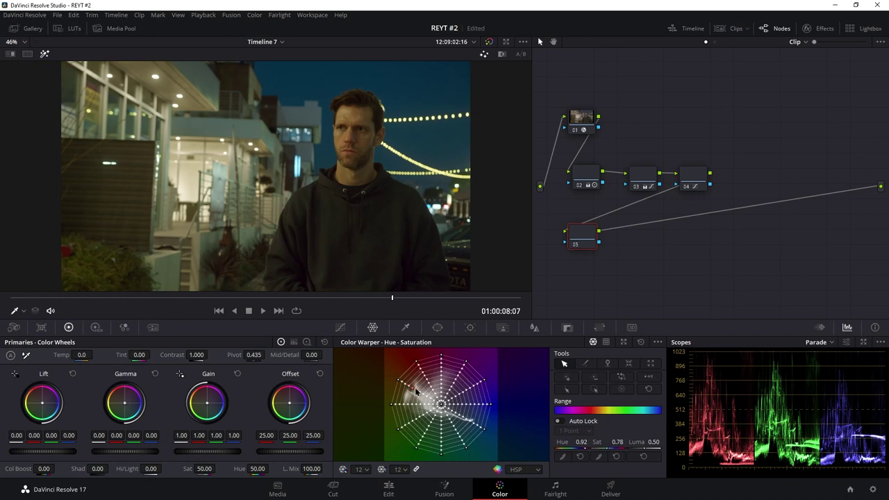
pyautogui.moveTo(415, 391); pyautogui.dragTo(419, 392)
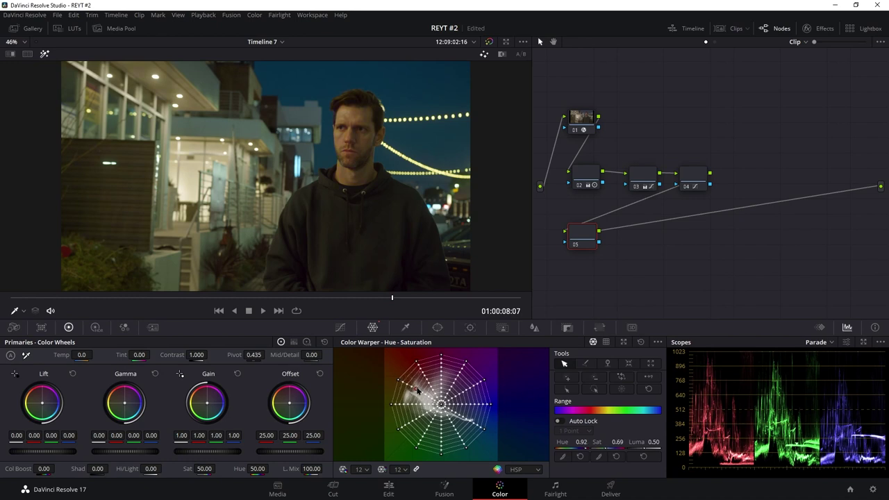
pyautogui.moveTo(584, 238); pyautogui.dragTo(590, 238)
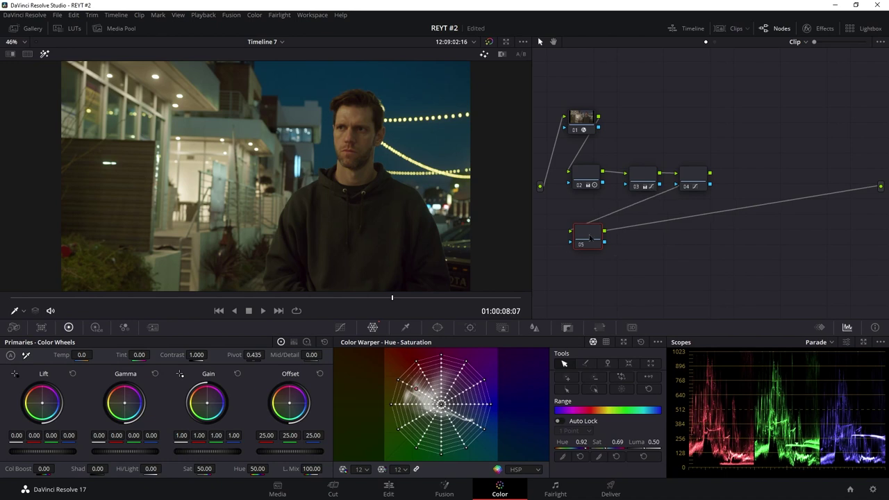
pyautogui.moveTo(643, 182); pyautogui.dragTo(684, 175)
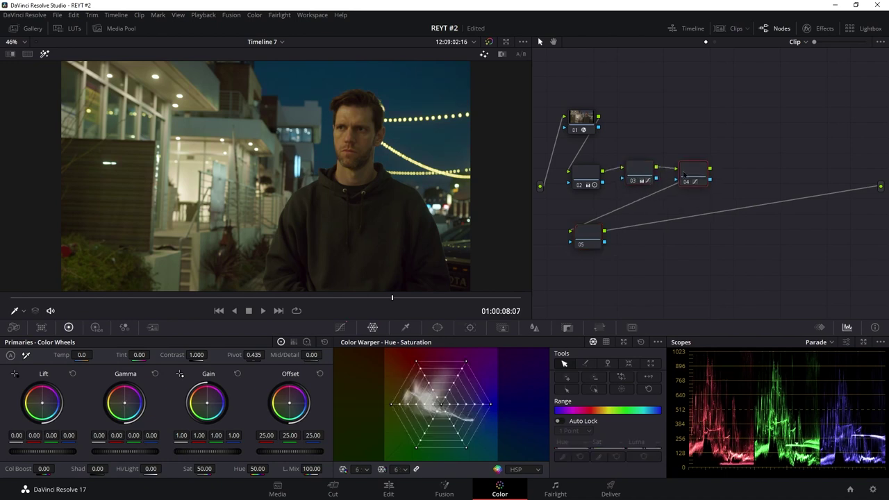
pyautogui.click(590, 232)
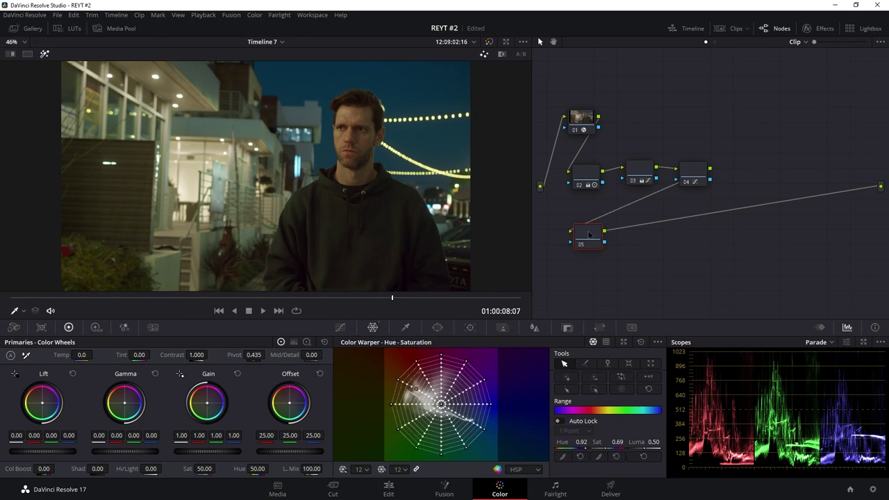
pyautogui.moveTo(589, 235); pyautogui.dragTo(594, 260)
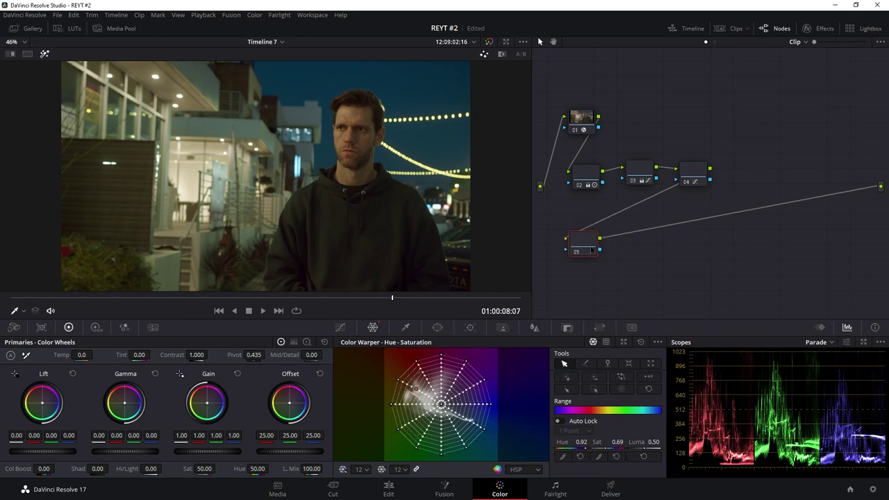
# Step: Add serial node 06 and apply the 16mm Film Grain effect found by searching 'film'
pyautogui.hotkey('alt', 's')
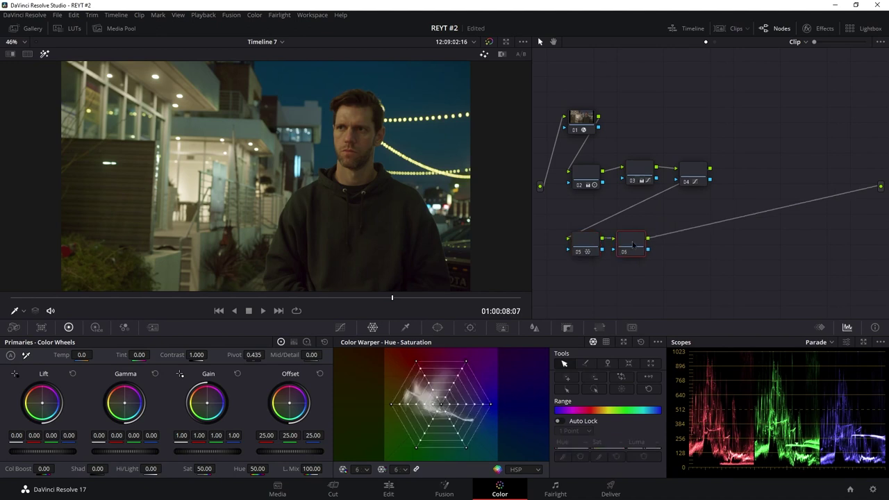
pyautogui.click(830, 26)
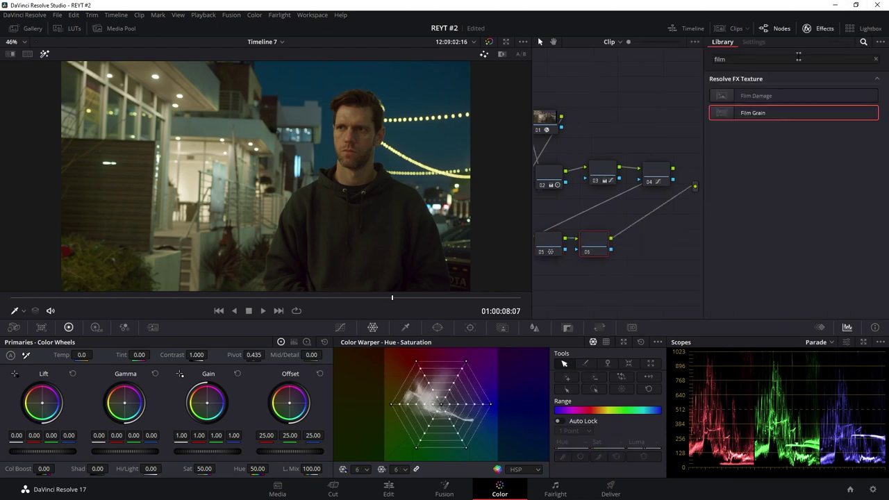
pyautogui.moveTo(751, 117); pyautogui.dragTo(597, 250)
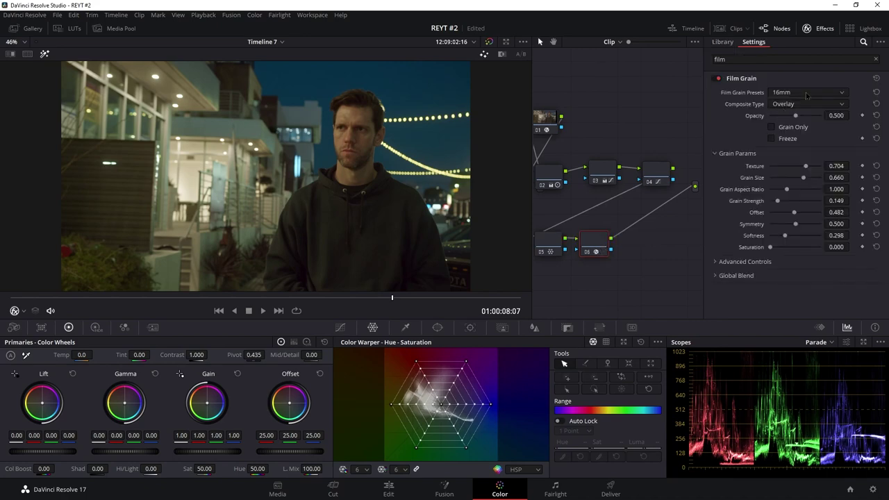
pyautogui.moveTo(795, 117); pyautogui.dragTo(792, 117)
# Step: Compare grain on the zoomed-in face, settle opacity at 0.449, refit the frame and close Effects
pyautogui.scroll(3, 368, 134)
pyautogui.scroll(2, 368, 134)
pyautogui.scroll(2, 369, 135)
pyautogui.moveTo(441, 97); pyautogui.dragTo(344, 196)
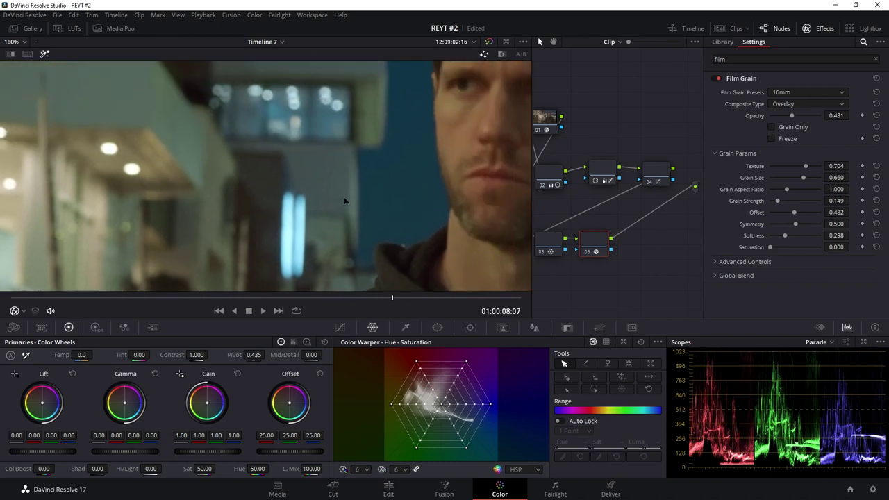
pyautogui.scroll(2, 344, 196)
pyautogui.moveTo(394, 164); pyautogui.dragTo(339, 191)
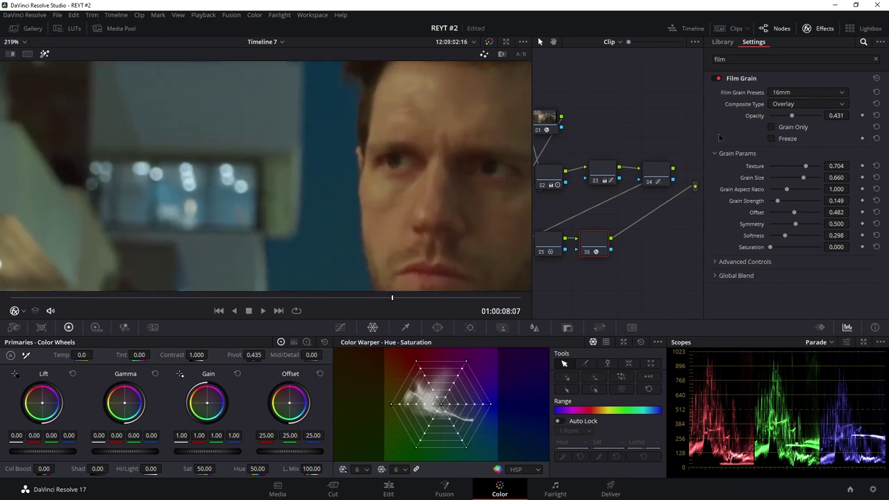
pyautogui.moveTo(790, 116); pyautogui.dragTo(710, 122)
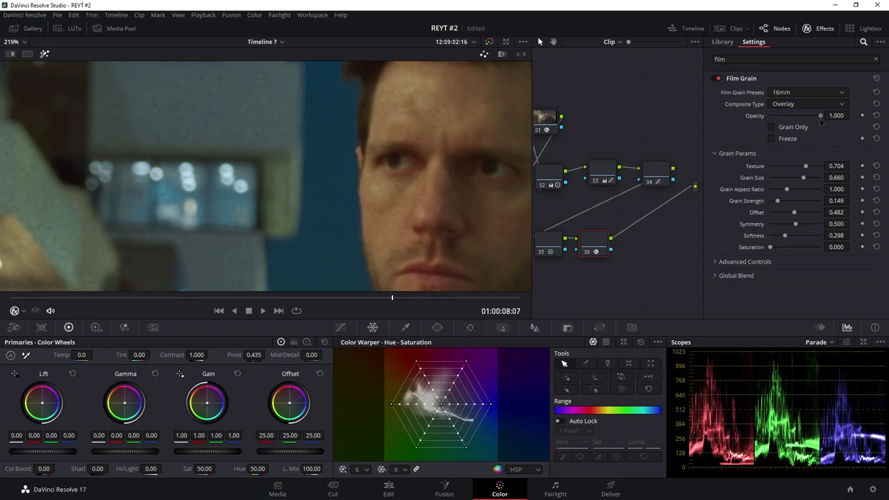
pyautogui.moveTo(820, 123); pyautogui.dragTo(793, 121)
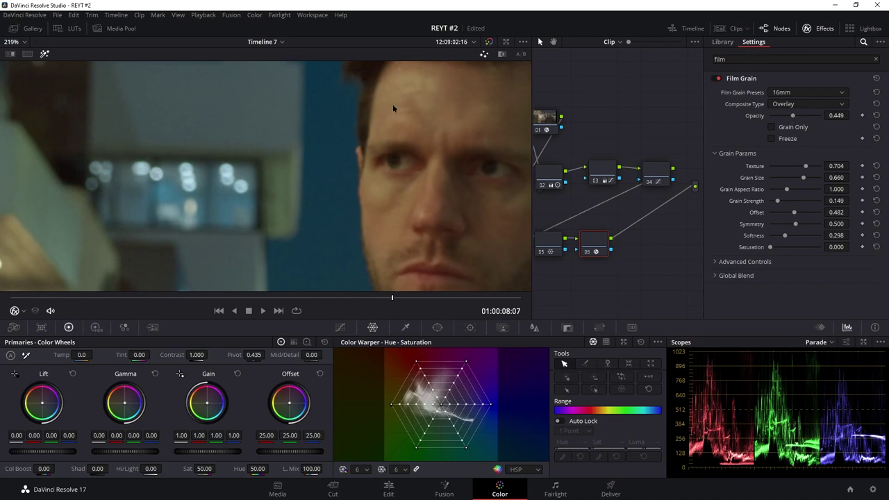
pyautogui.click(19, 42)
pyautogui.click(23, 55)
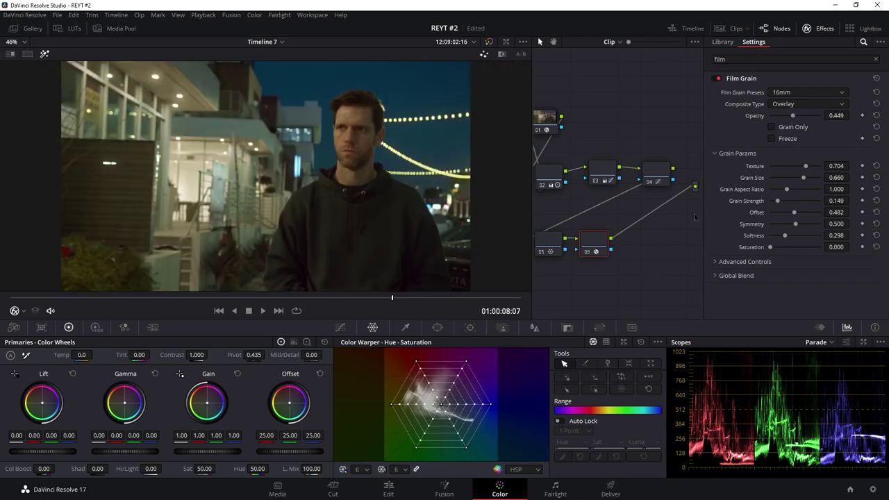
pyautogui.click(819, 28)
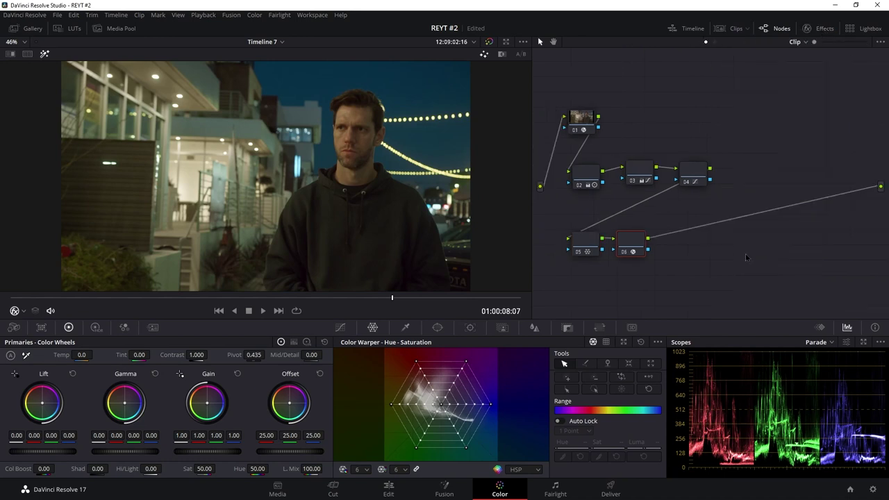
# Step: Add serial node 07 and give it a circular window
pyautogui.moveTo(640, 242); pyautogui.dragTo(645, 242)
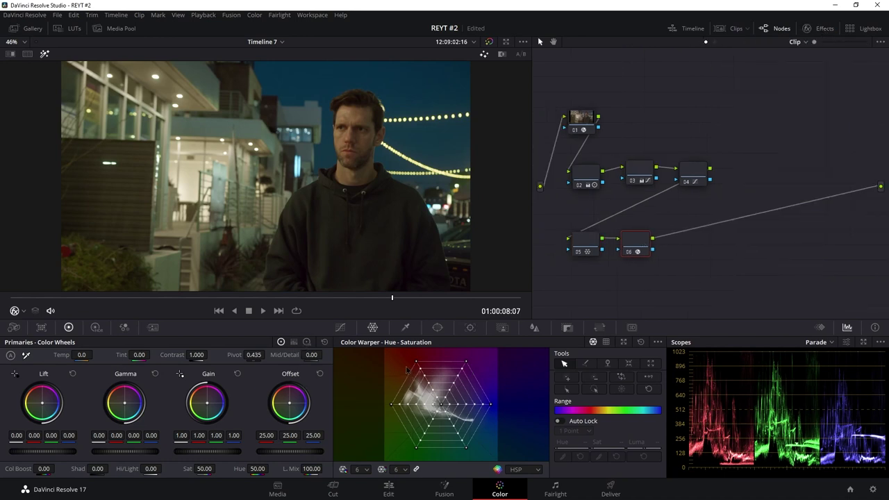
pyautogui.click(437, 327)
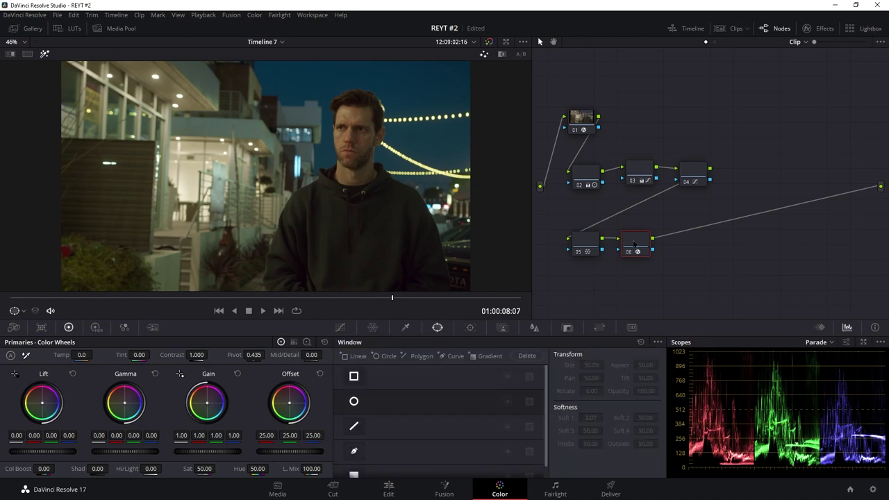
pyautogui.moveTo(634, 244); pyautogui.dragTo(637, 245)
pyautogui.hotkey('alt', 's')
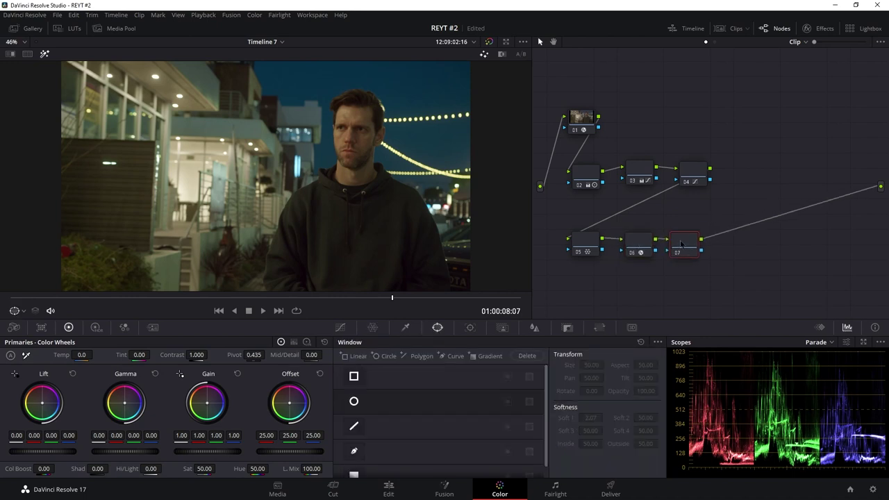
pyautogui.click(353, 402)
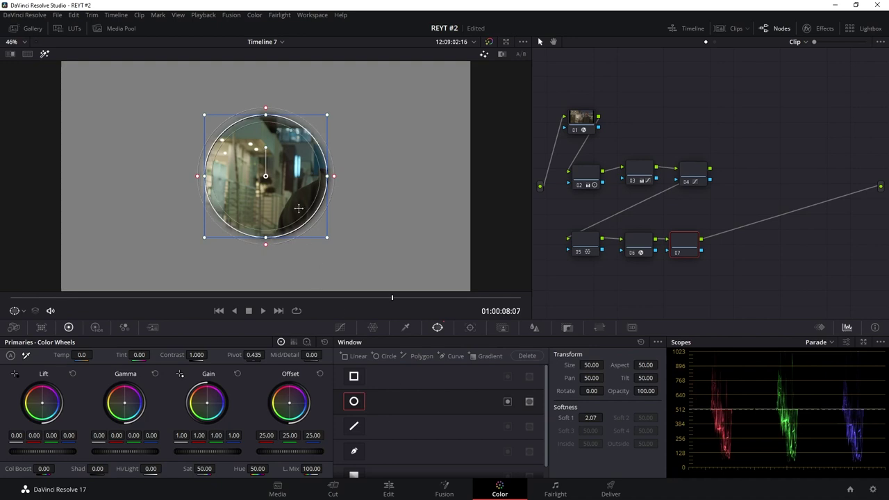
# Step: Stretch the circle into a large, soft-edged ellipse framing the man, with Offset 24.40
pyautogui.moveTo(330, 178); pyautogui.dragTo(489, 178)
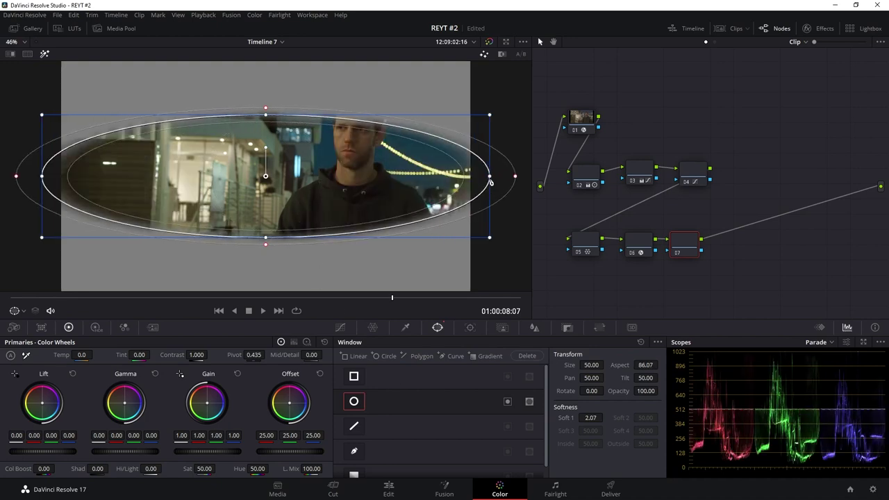
pyautogui.moveTo(265, 116); pyautogui.dragTo(269, 60)
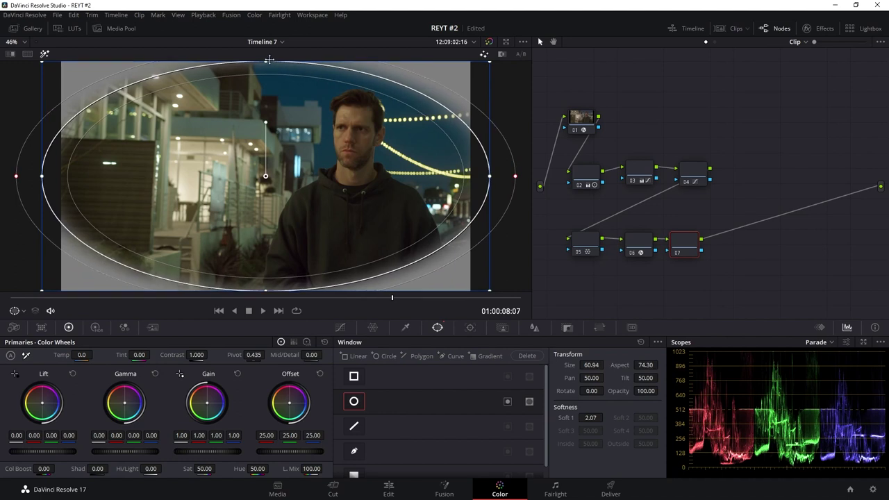
pyautogui.scroll(-2, 257, 142)
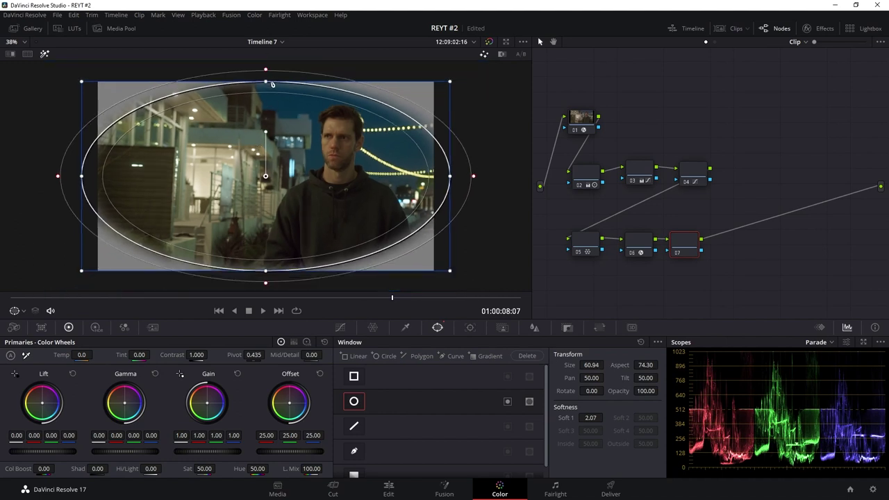
pyautogui.moveTo(271, 83); pyautogui.dragTo(269, 73)
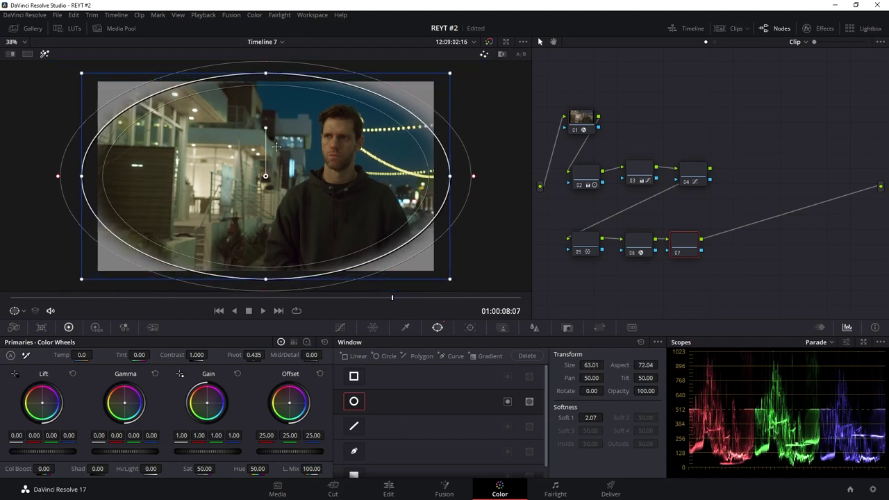
pyautogui.moveTo(450, 179); pyautogui.dragTo(444, 179)
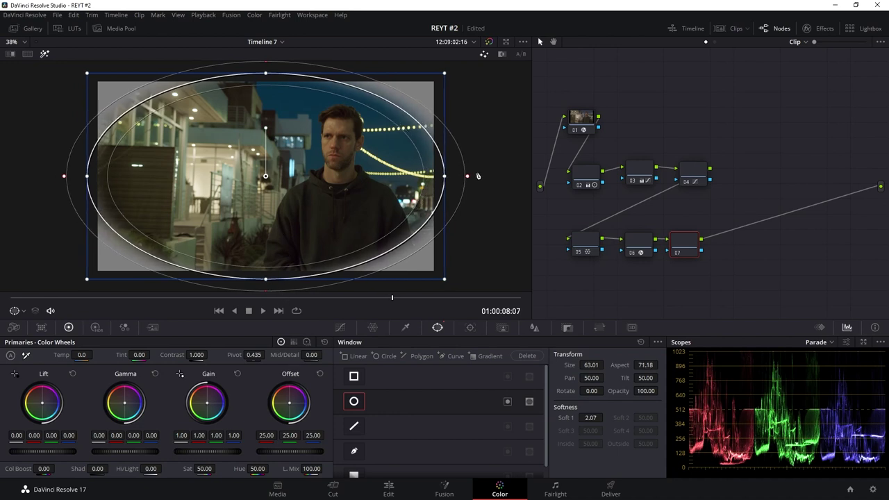
pyautogui.moveTo(467, 177)
pyautogui.mouseDown()
pyautogui.moveTo(489, 177)
pyautogui.moveTo(457, 178)
pyautogui.mouseUp()
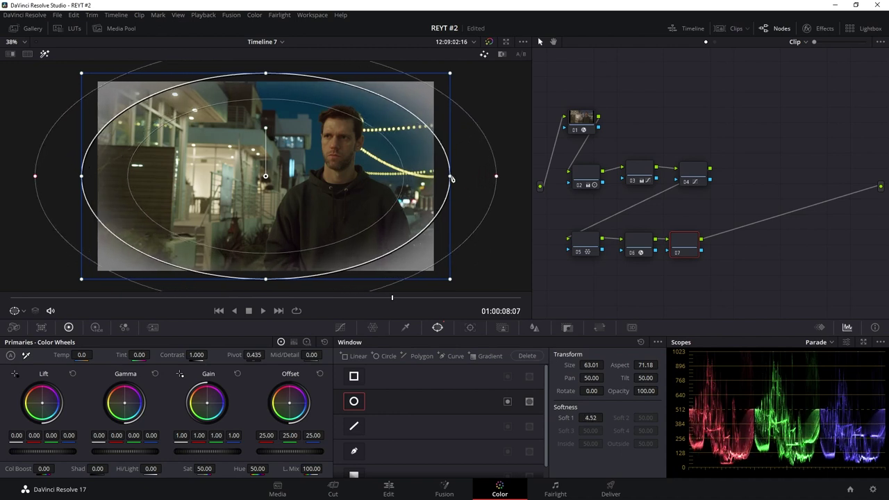
pyautogui.moveTo(266, 75); pyautogui.dragTo(268, 71)
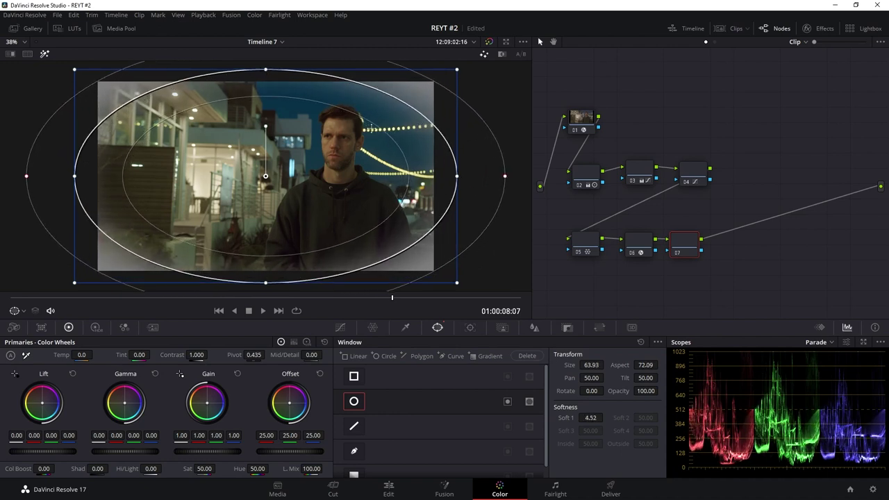
pyautogui.moveTo(505, 177); pyautogui.dragTo(511, 177)
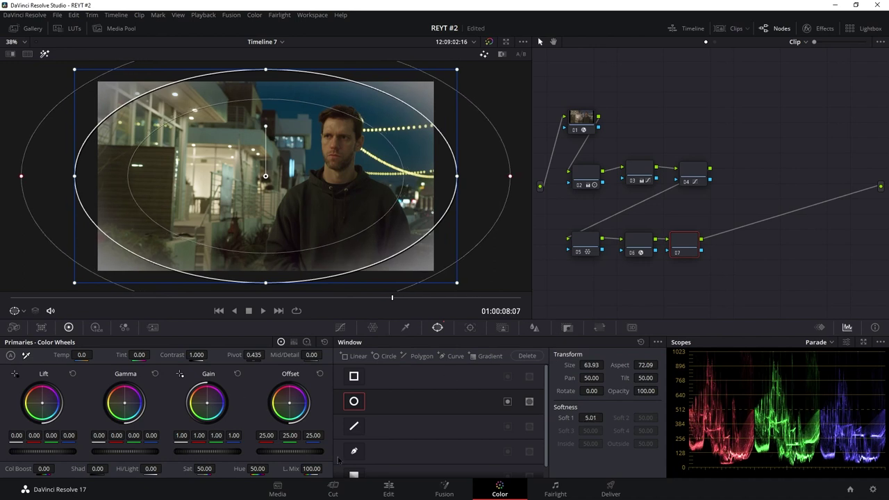
pyautogui.moveTo(299, 453)
pyautogui.mouseDown()
pyautogui.moveTo(307, 453)
pyautogui.moveTo(272, 452)
pyautogui.mouseUp()
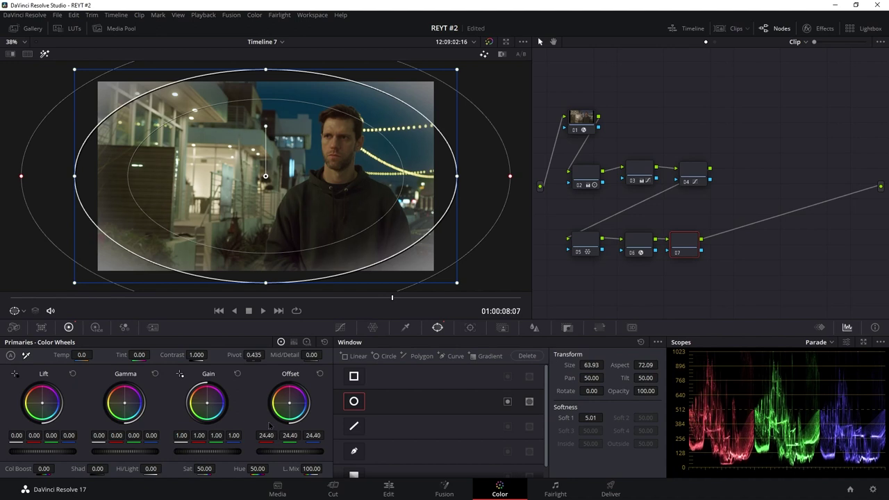
# Step: With highlight off, pull node 07's Offset down to 21.85, then align nodes 05, 06 and 07 horizontally
pyautogui.click(44, 53)
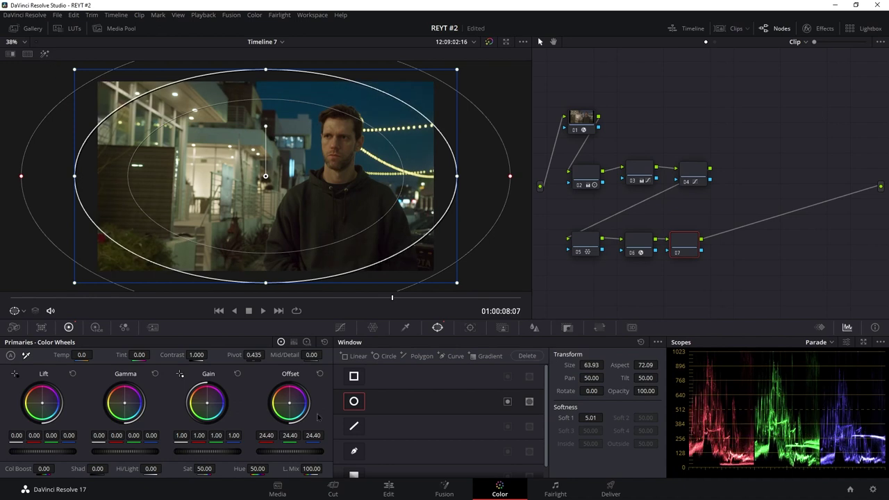
pyautogui.moveTo(272, 452)
pyautogui.mouseDown()
pyautogui.moveTo(236, 452)
pyautogui.moveTo(280, 467)
pyautogui.moveTo(285, 455)
pyautogui.moveTo(267, 451)
pyautogui.moveTo(282, 453)
pyautogui.mouseUp()
pyautogui.moveTo(685, 245); pyautogui.dragTo(686, 241)
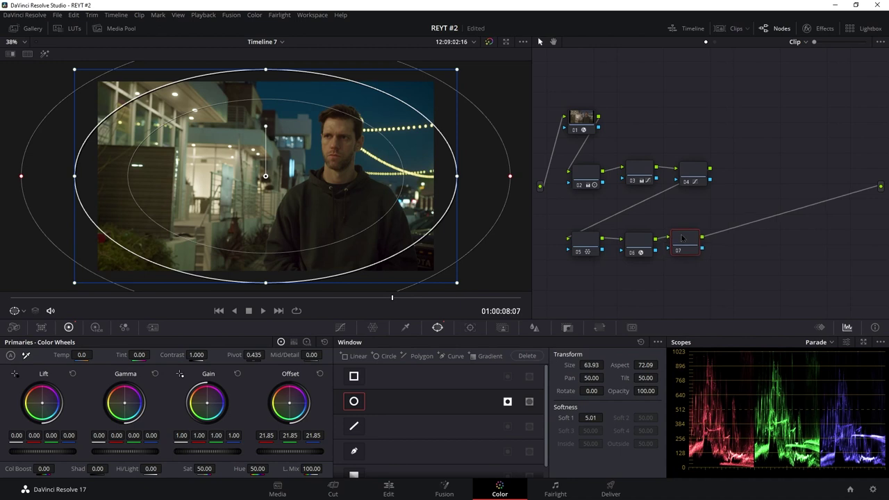
pyautogui.moveTo(629, 243); pyautogui.dragTo(631, 238)
pyautogui.moveTo(576, 240); pyautogui.dragTo(577, 230)
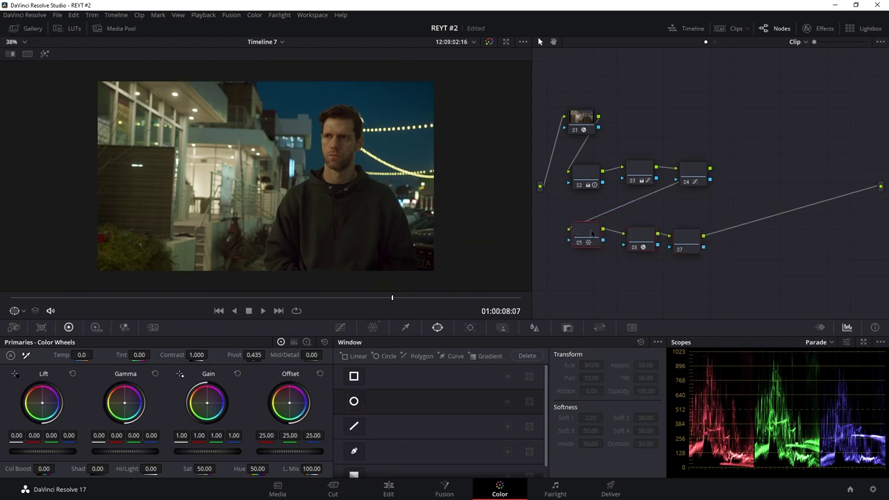
pyautogui.moveTo(639, 238); pyautogui.dragTo(639, 234)
pyautogui.moveTo(690, 248); pyautogui.dragTo(690, 242)
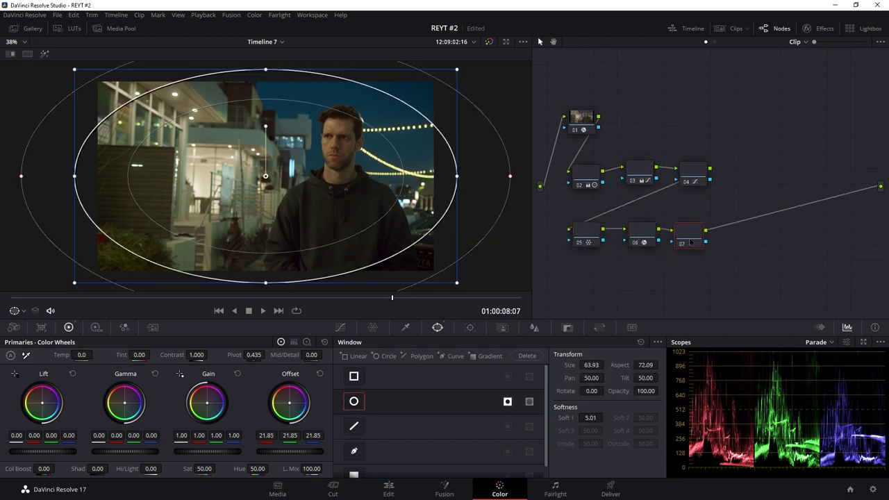